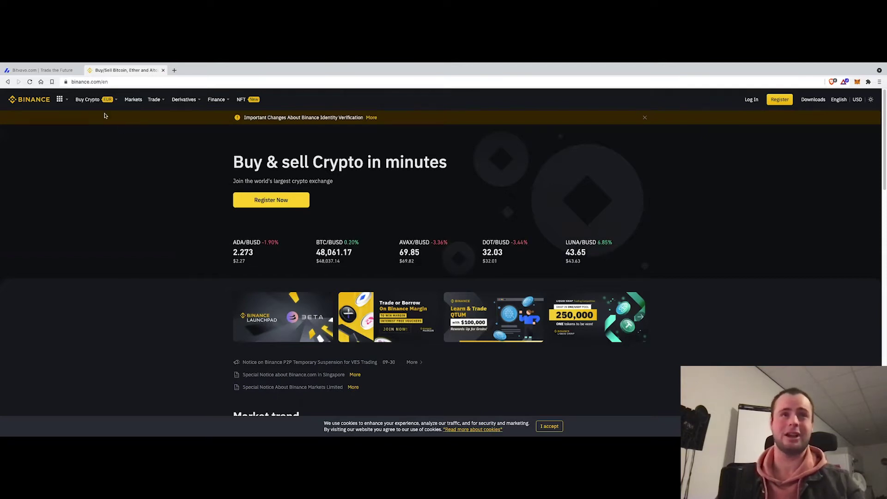
Switch back to the Bitvavo homepage at bitvavo.com/nl
click(59, 71)
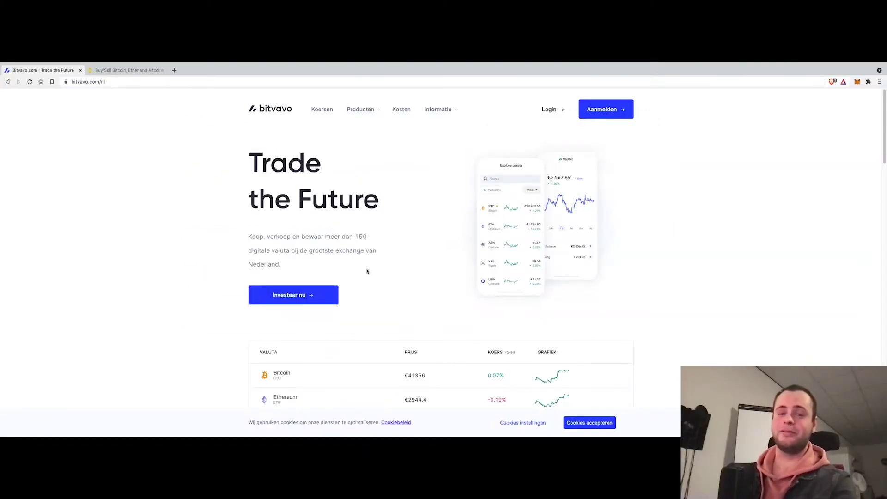
Start creating a new Bitvavo account from the homepage
click(598, 113)
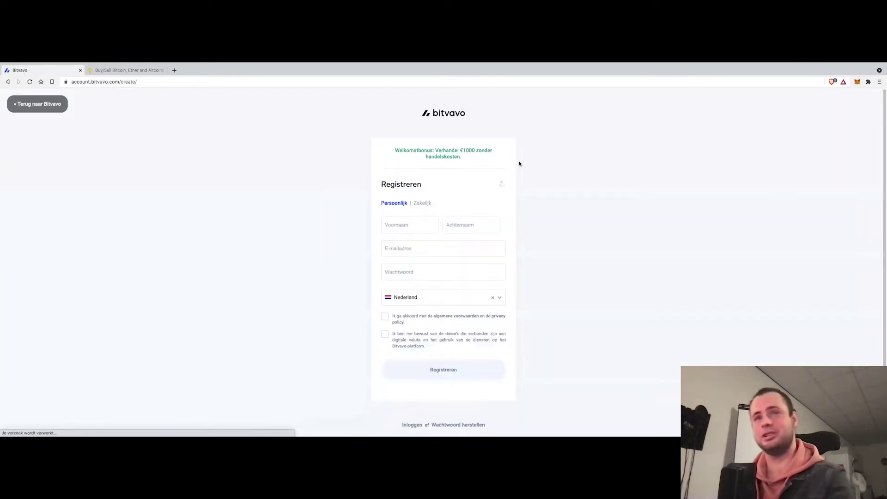
Fill in the first name, last name, e-mail address and password on the Registreren form
click(414, 227)
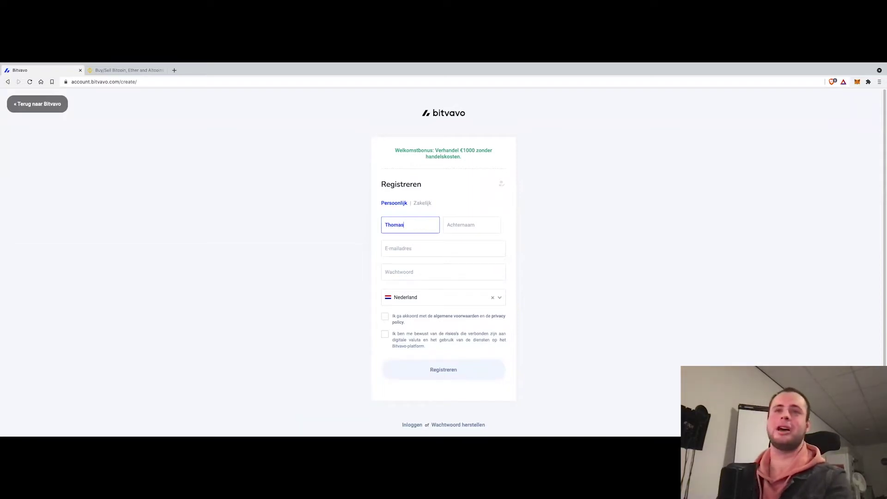
key(Tab)
key(Tab)
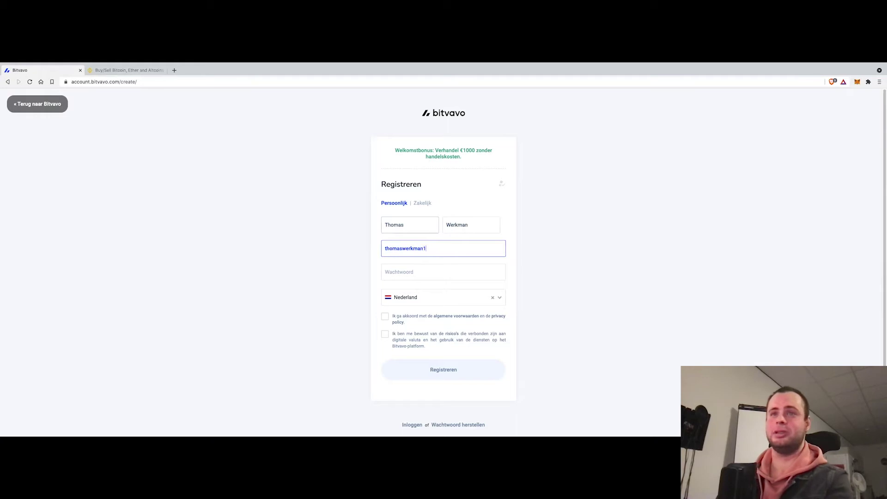
key(Tab)
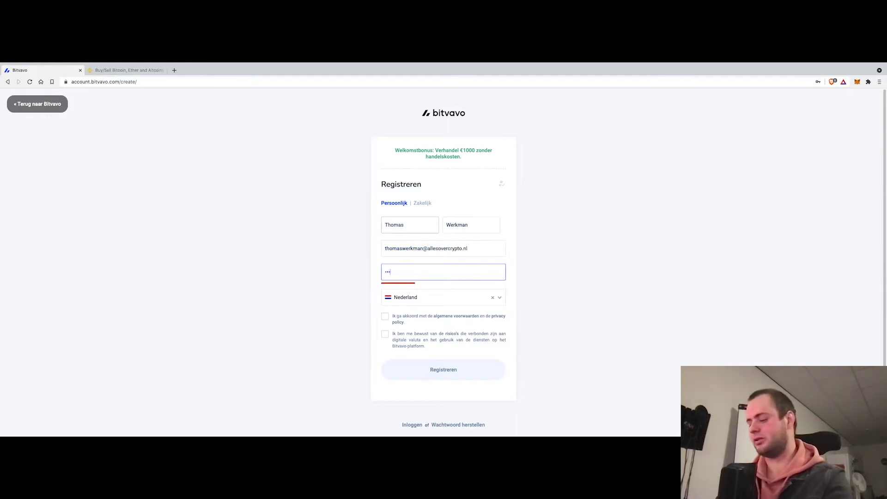
key(Tab)
key(Tab)
Accept the terms, keep Nederland as country, acknowledge the trading risks and submit the registration
click(386, 317)
click(452, 301)
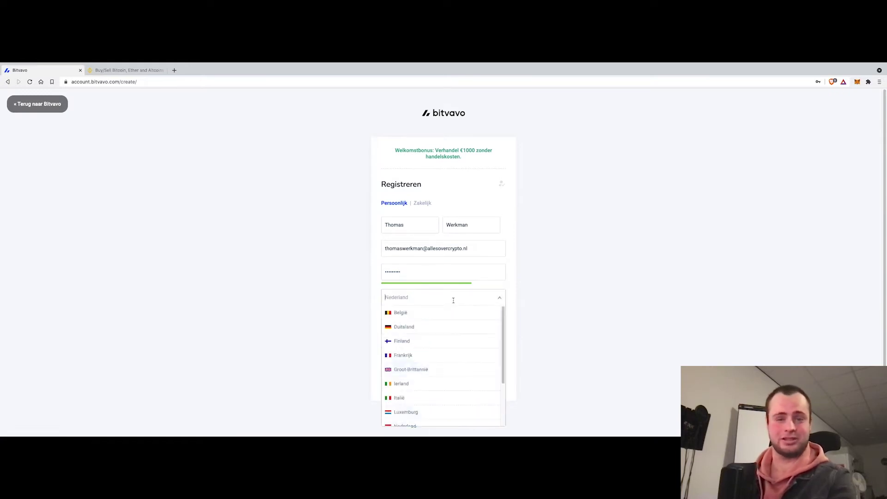
click(372, 306)
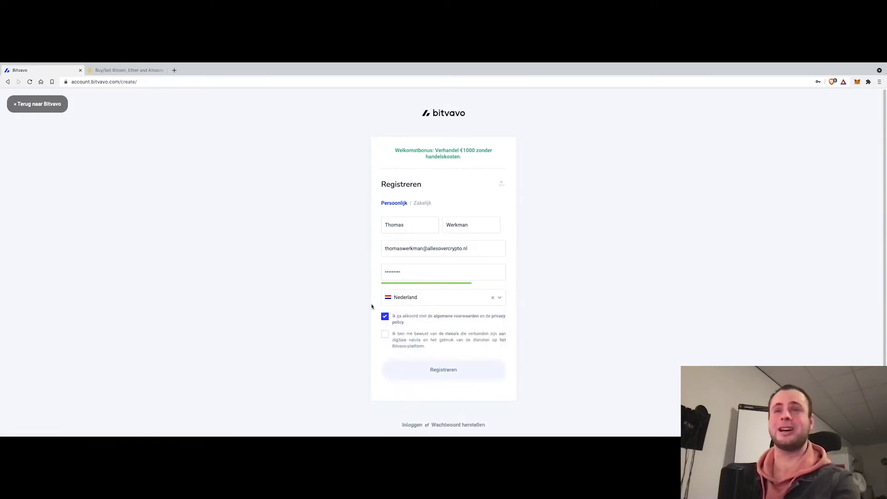
click(385, 334)
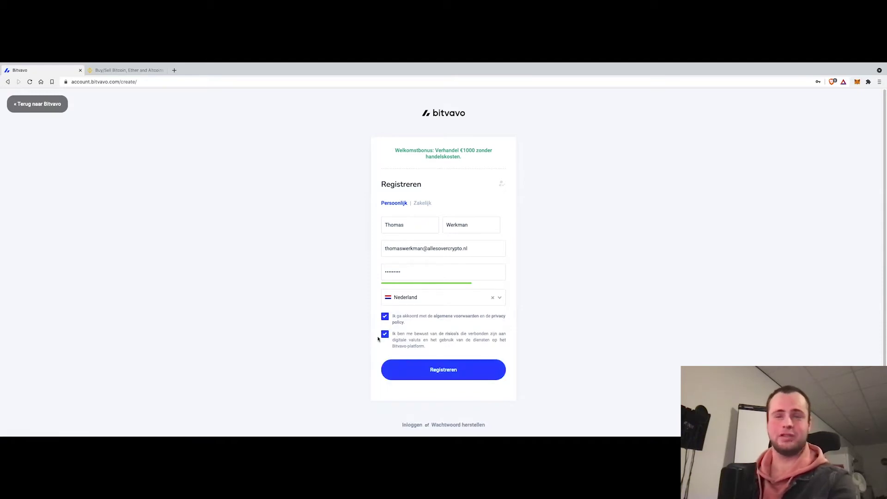
click(443, 373)
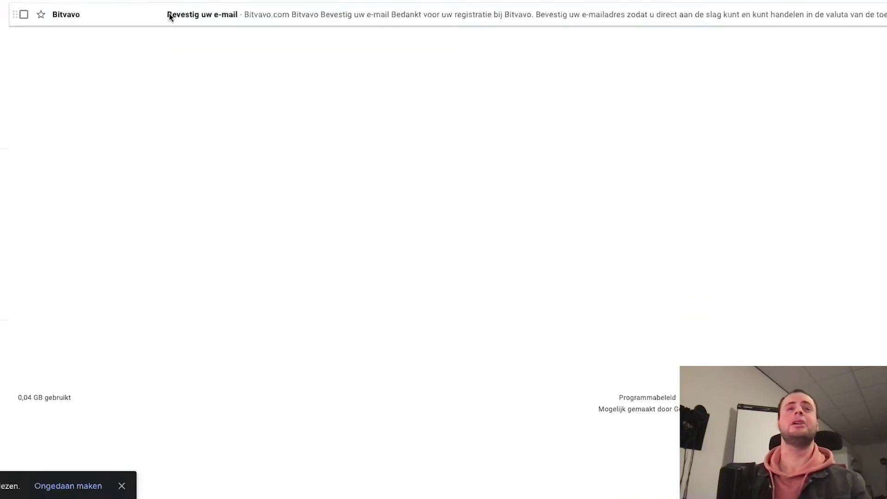
Open the 'Bevestig uw e-mail' message and confirm the e-mail address through its link
click(171, 14)
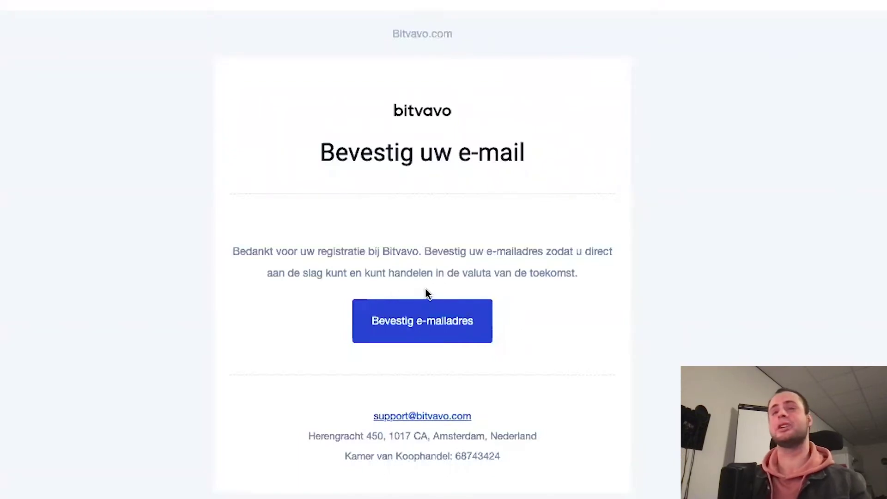
click(424, 324)
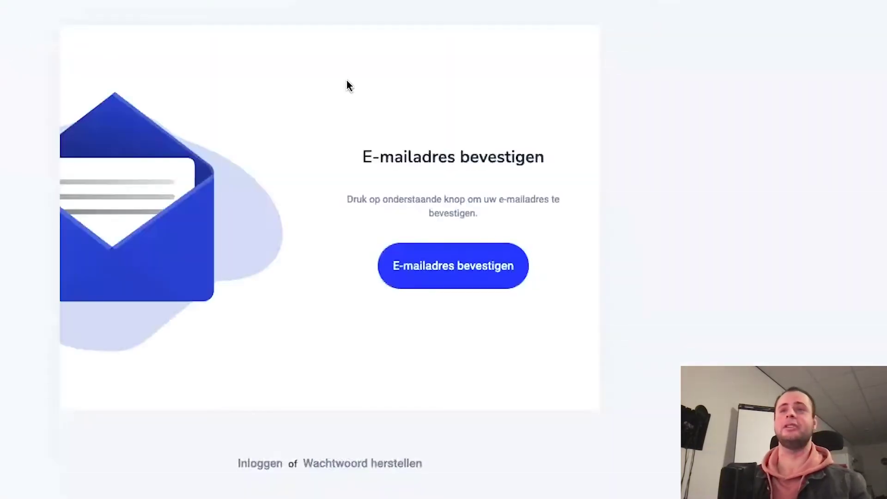
click(462, 267)
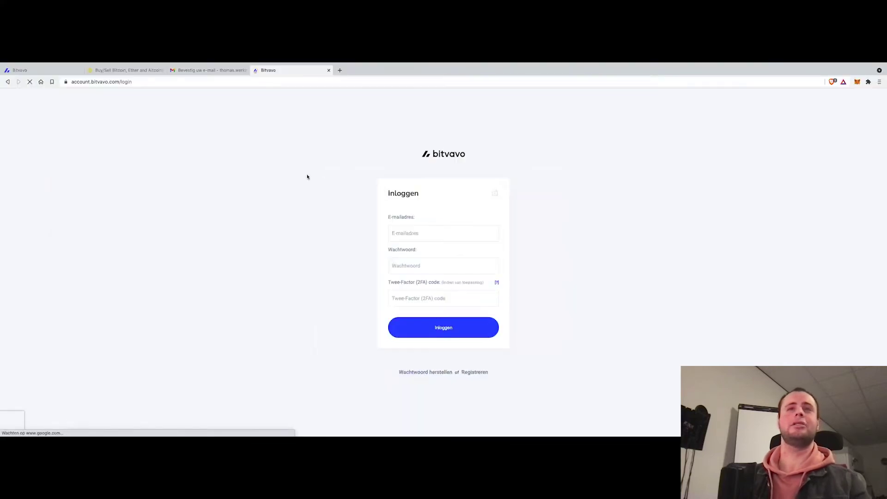
Sign in on the Inloggen page with the account's e-mail address and password
click(434, 238)
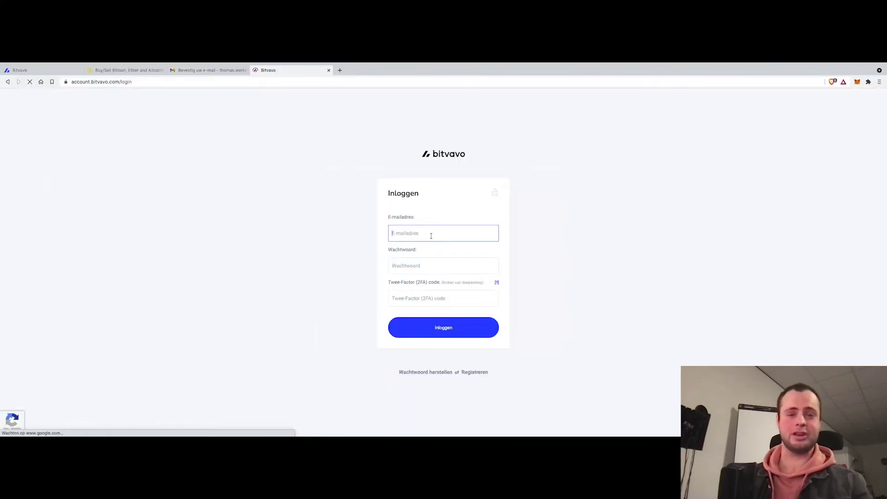
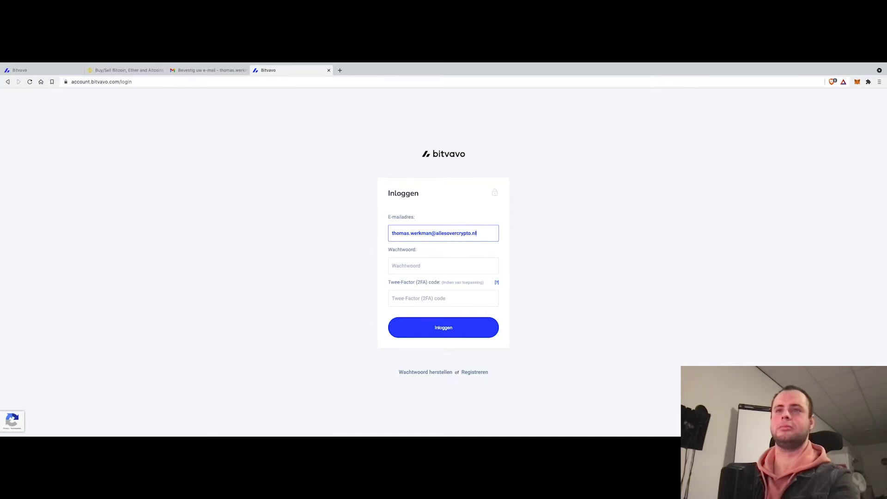
key(Tab)
text(******)
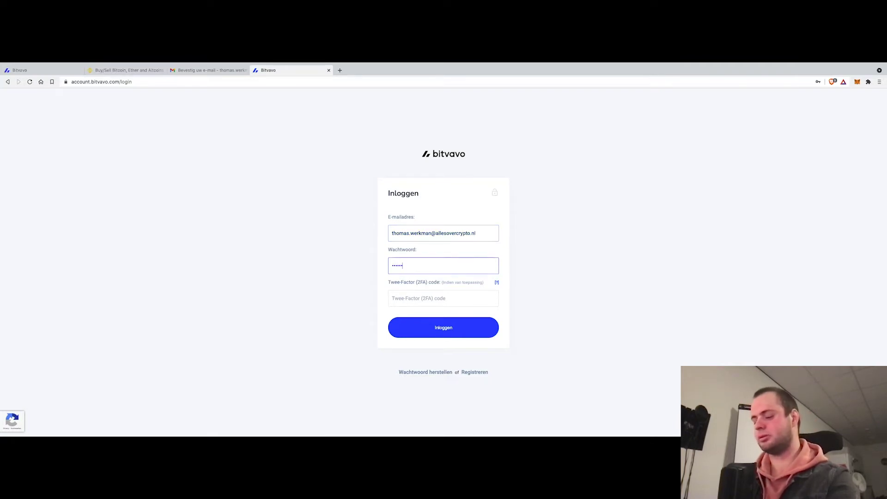
text(***)
key(Tab)
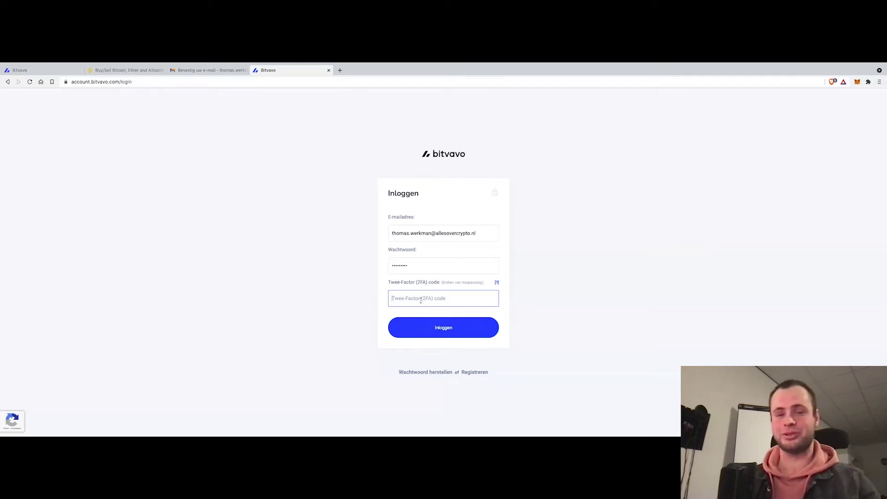
click(425, 327)
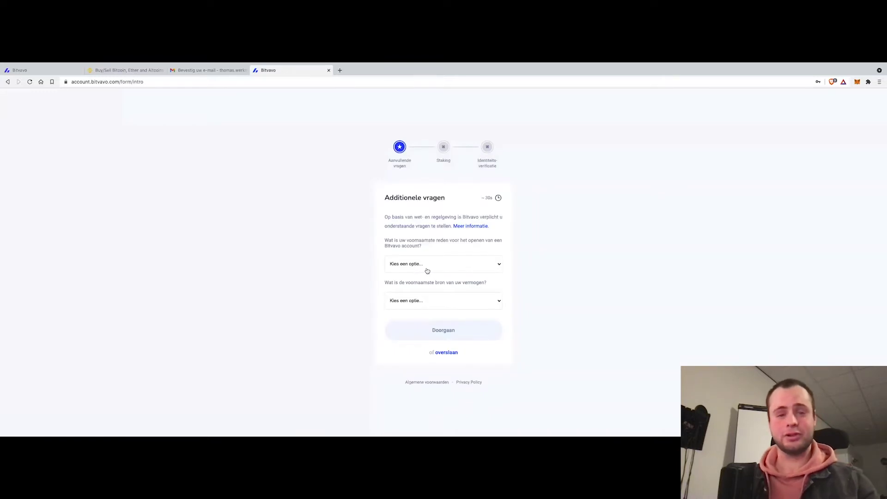
Answer Handelen as main purpose and Spaargeld as source of funds, then continue
click(427, 271)
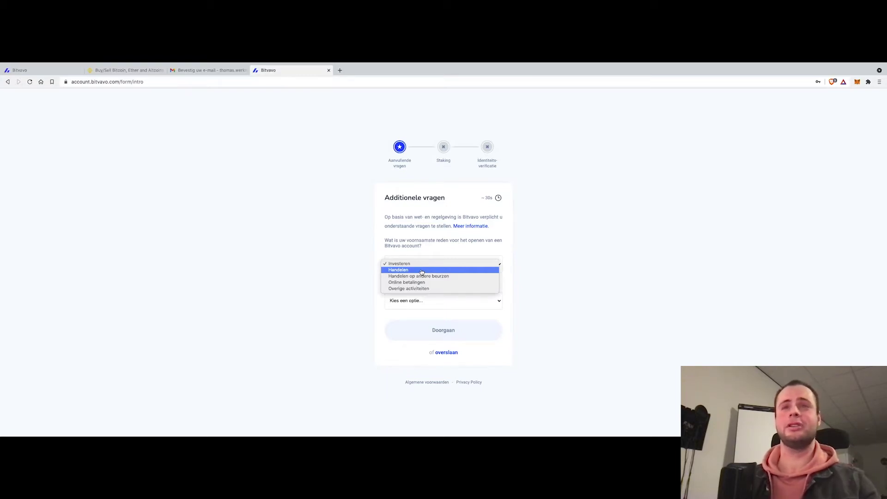
click(422, 271)
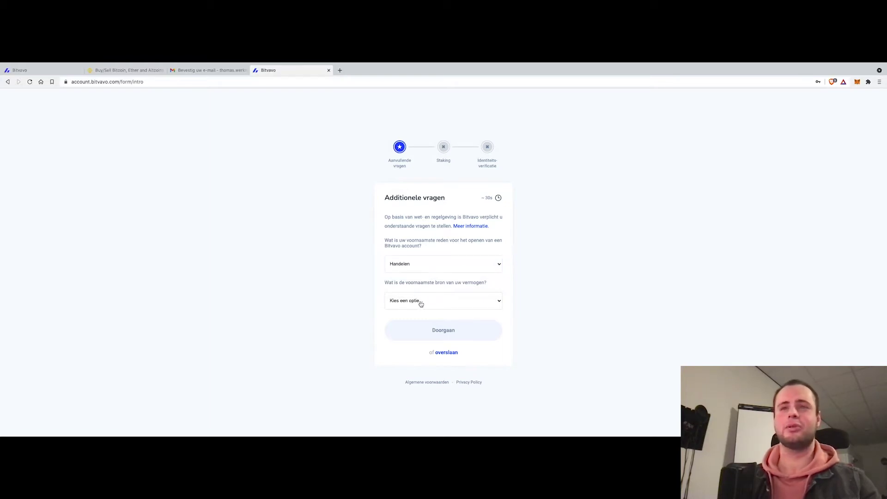
click(421, 303)
click(429, 308)
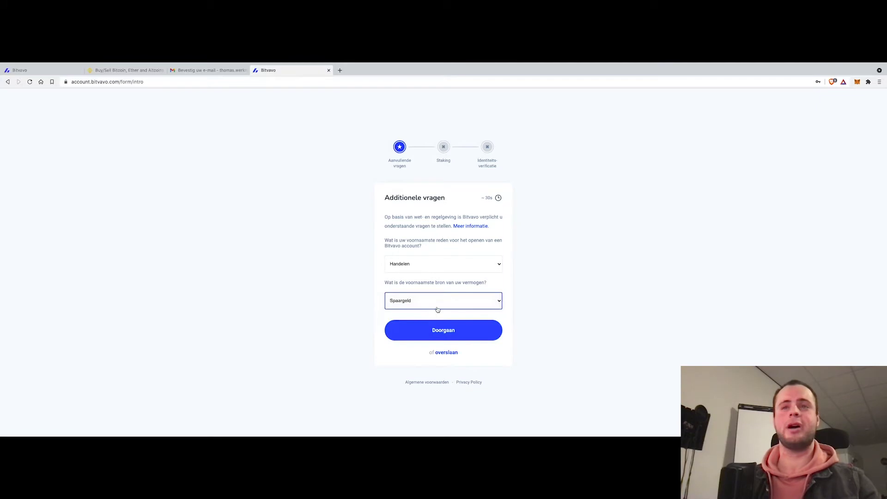
click(460, 327)
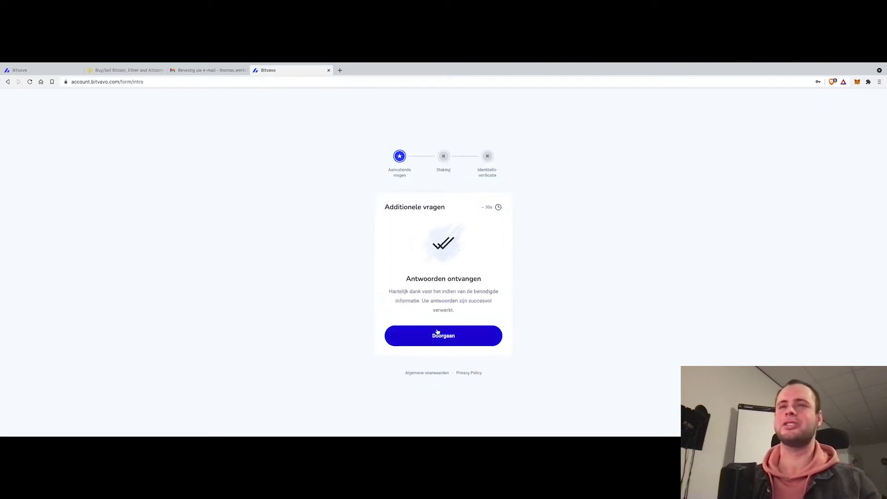
click(436, 333)
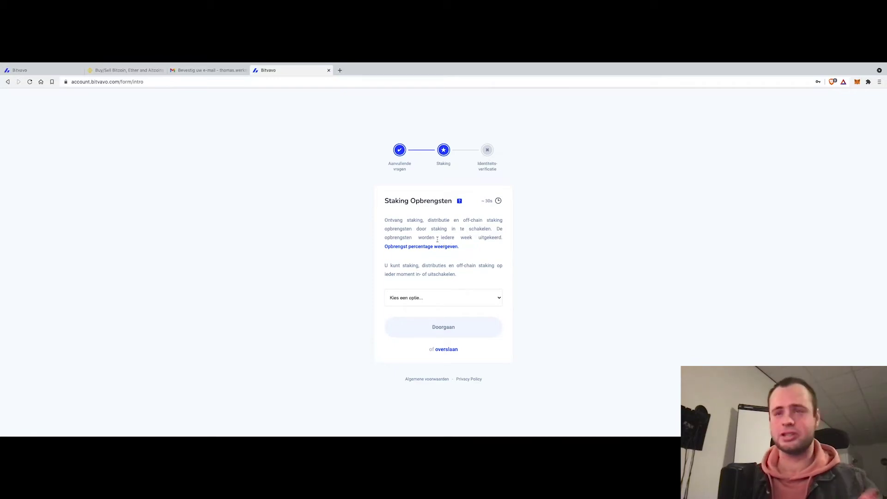
Set Staking Opbrengsten to Inschakelen, save it, and continue to identity verification
drag(478, 255, 423, 224)
click(423, 224)
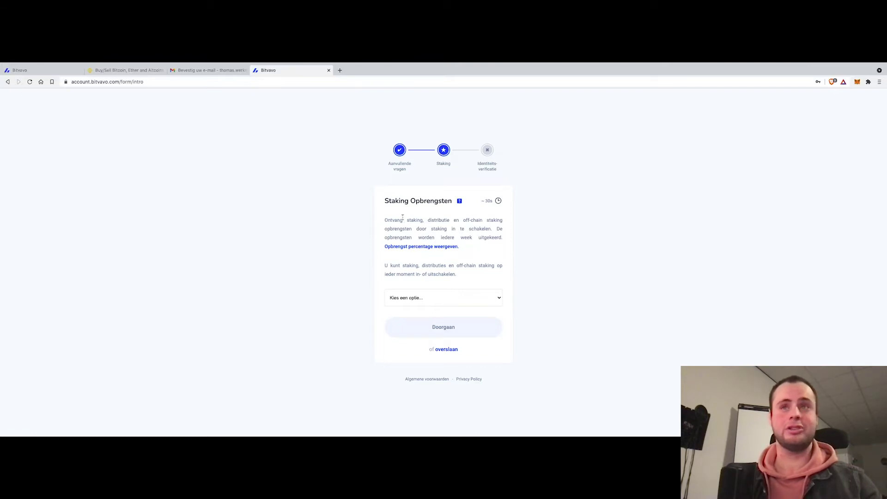
click(468, 303)
click(447, 298)
click(443, 327)
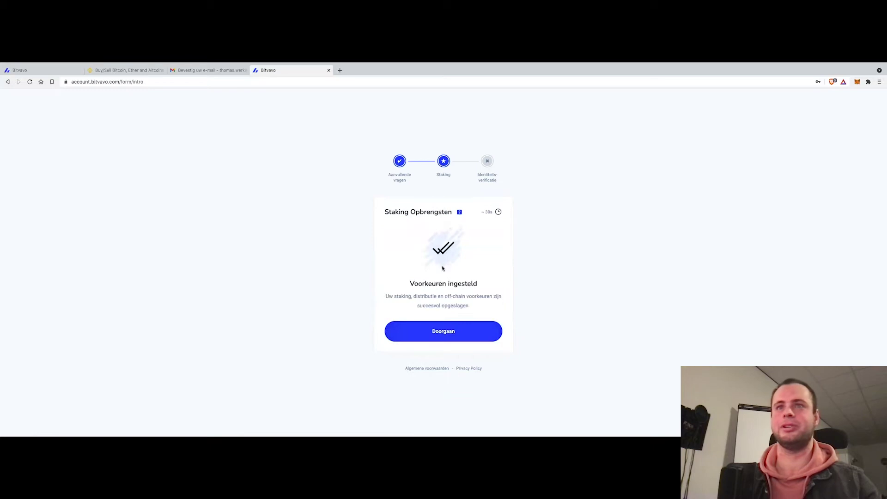
click(464, 332)
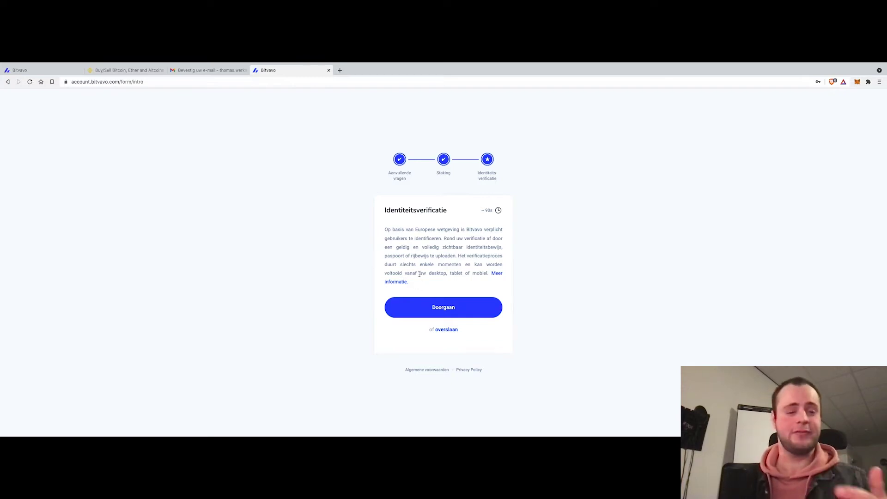
Choose identity card as the document and upload the photo of the card's back
click(435, 303)
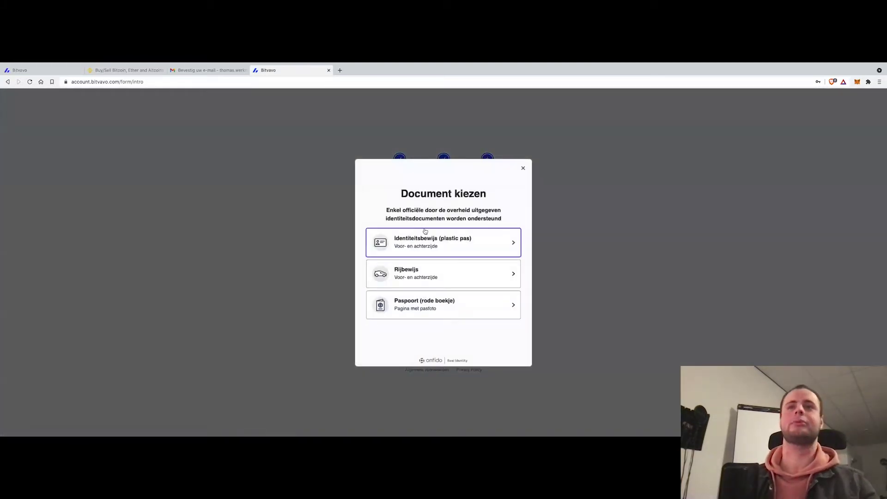
click(431, 241)
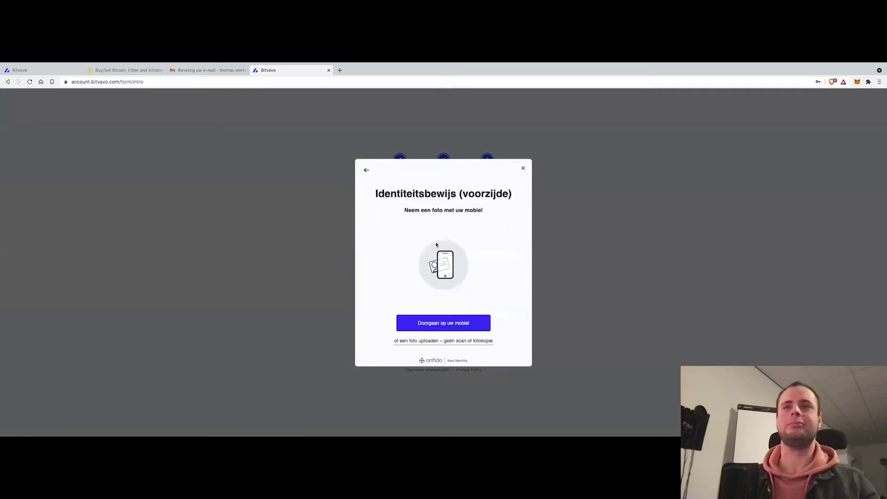
triple_click(460, 344)
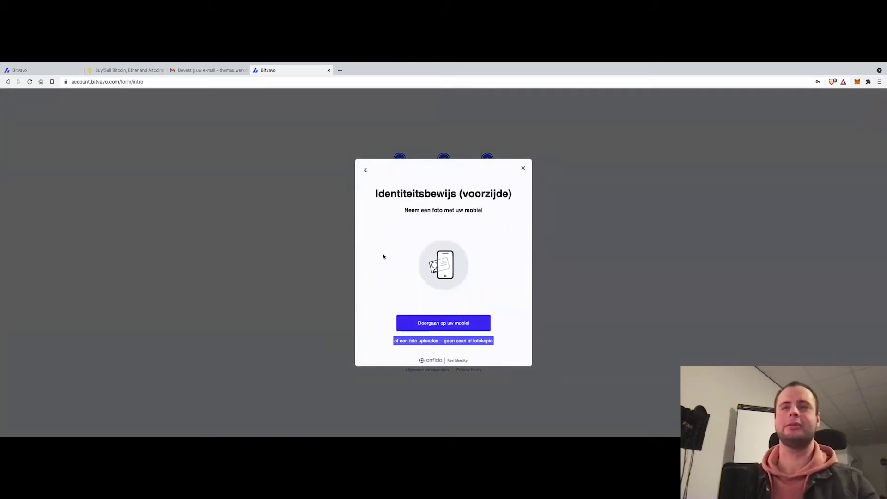
click(479, 351)
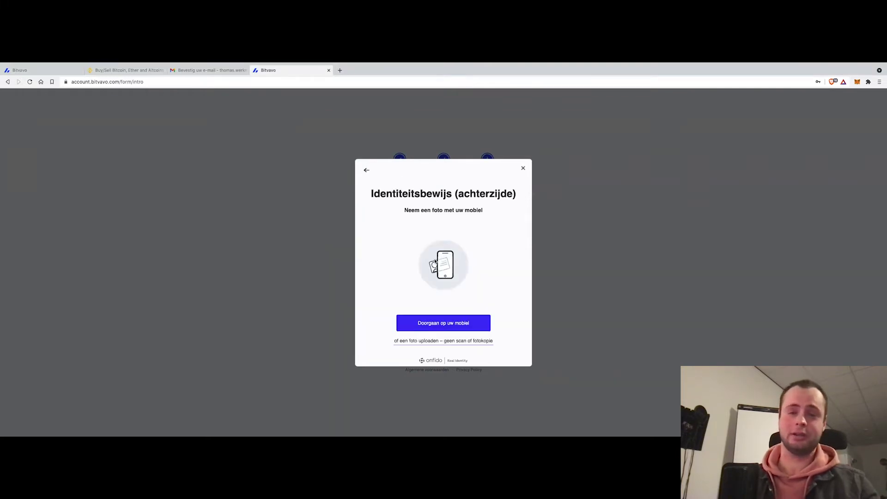
click(475, 340)
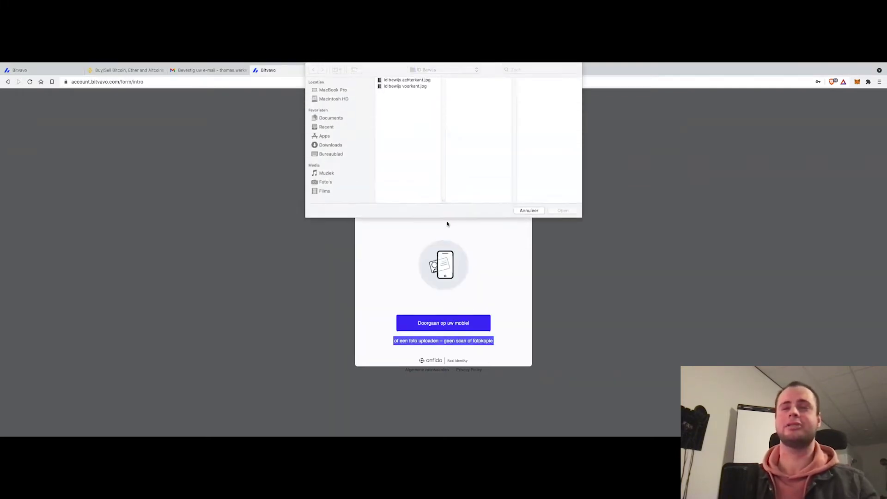
double_click(404, 80)
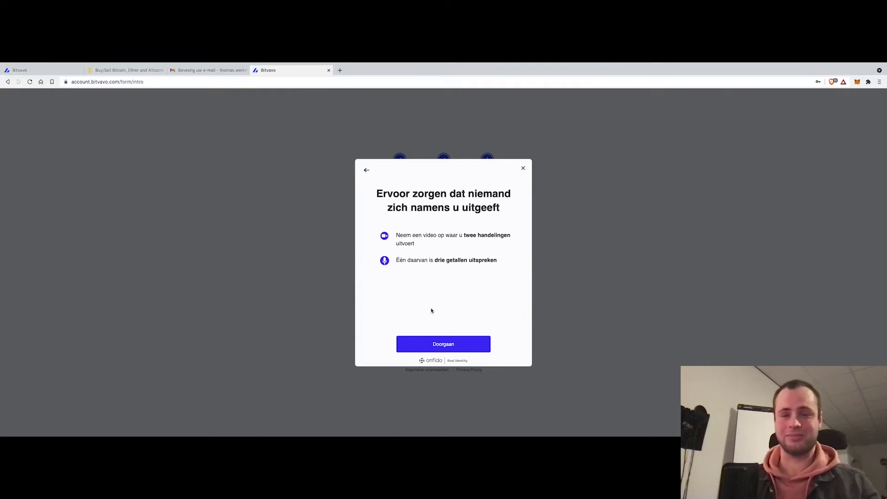
Enable the camera, record the selfie video saying the numbers, and confirm the recording
click(433, 343)
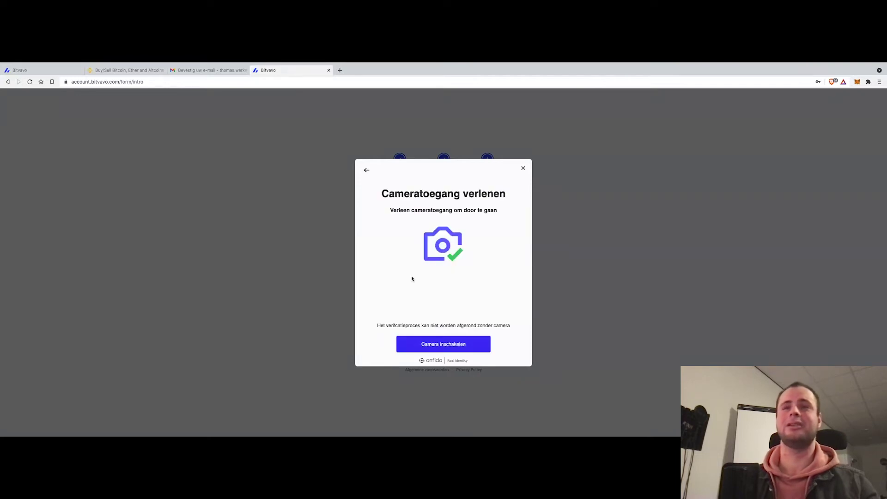
click(469, 350)
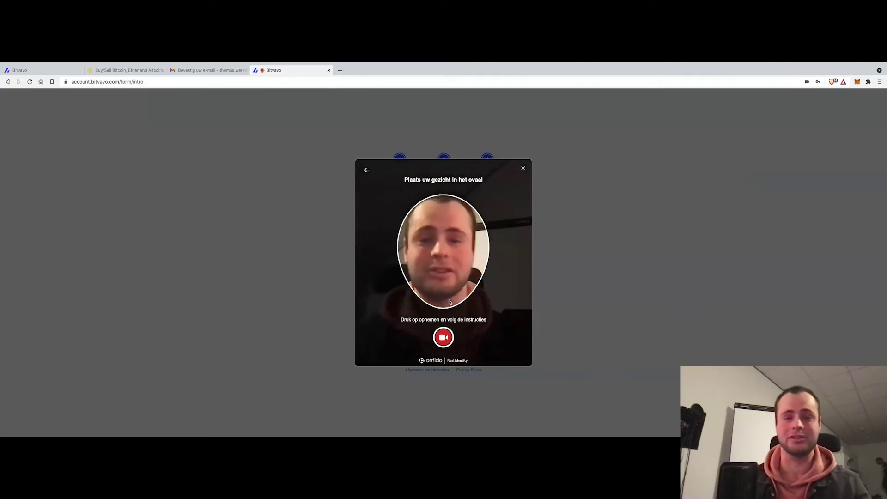
click(449, 338)
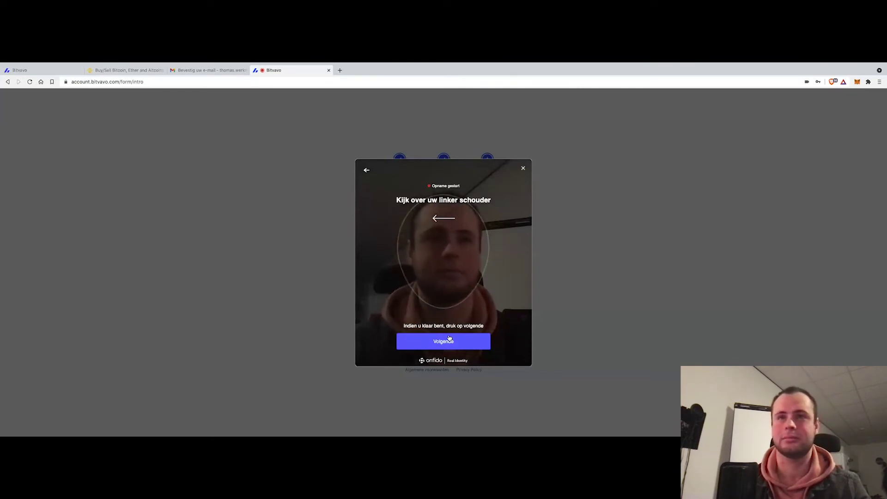
click(449, 338)
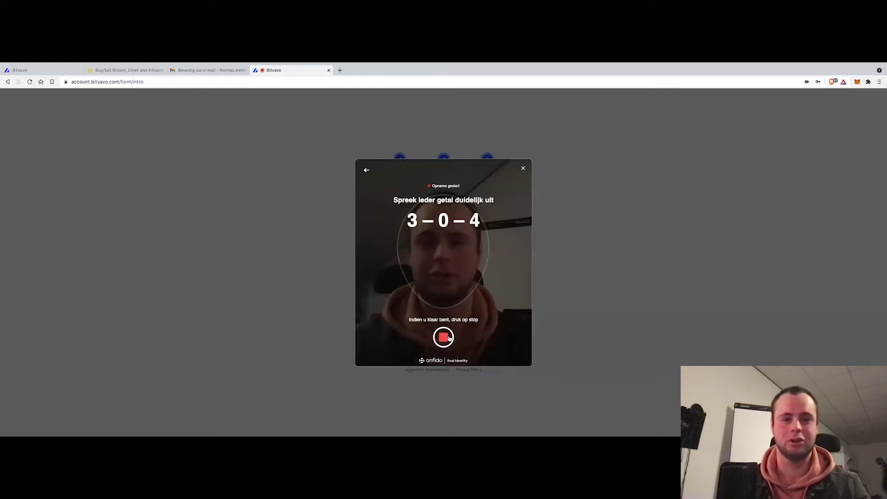
click(448, 339)
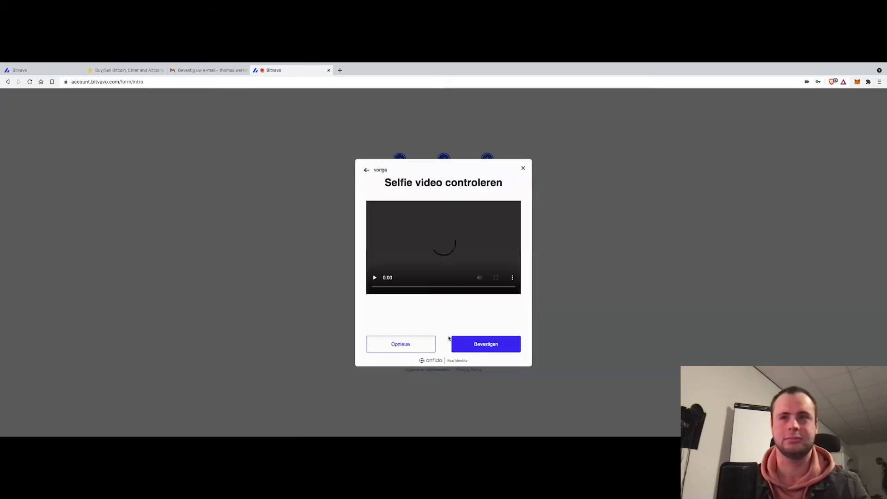
click(475, 344)
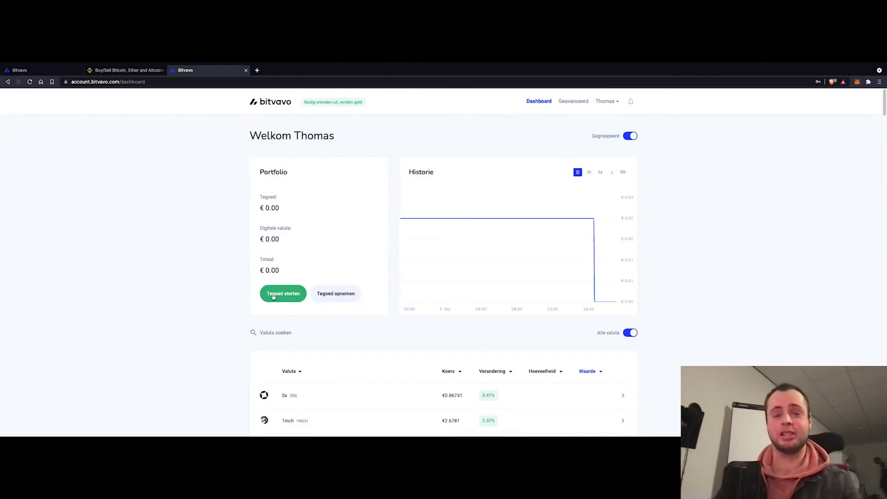
Deposit €50 through Tegoed storten so the dashboard balance reads € 50.00
mouse_move(273, 260)
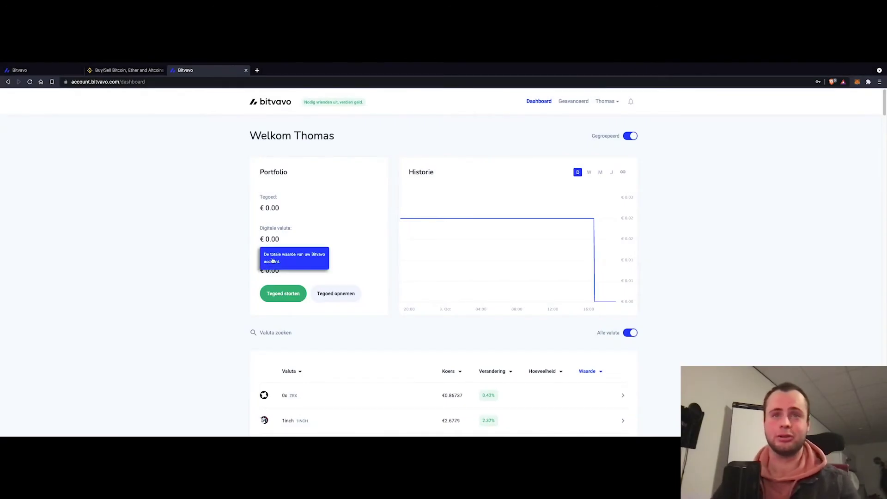
click(292, 297)
click(296, 254)
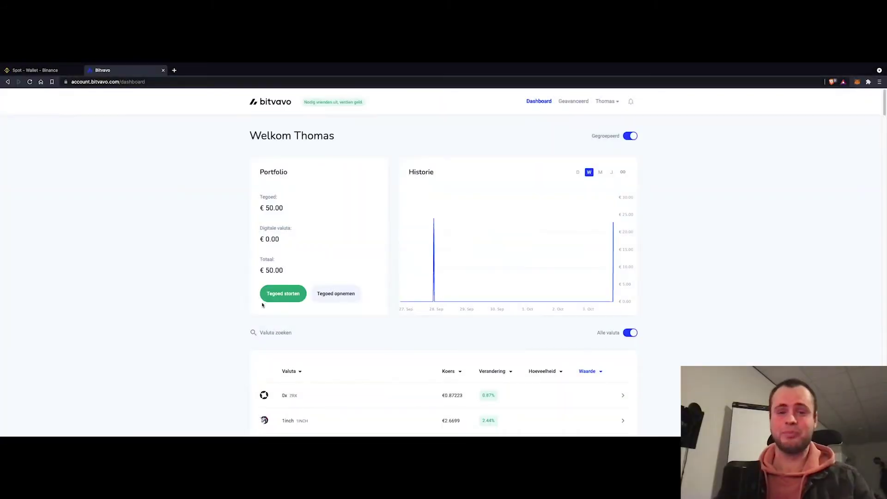
drag(260, 209, 283, 208)
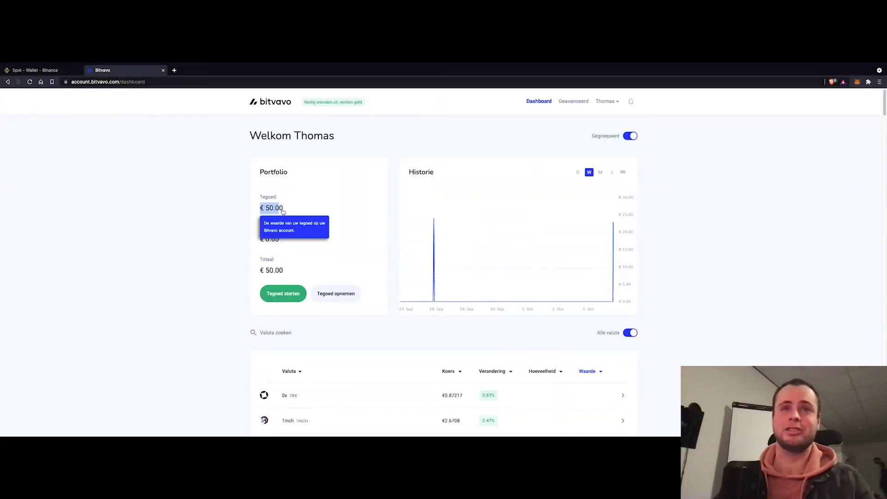
click(228, 238)
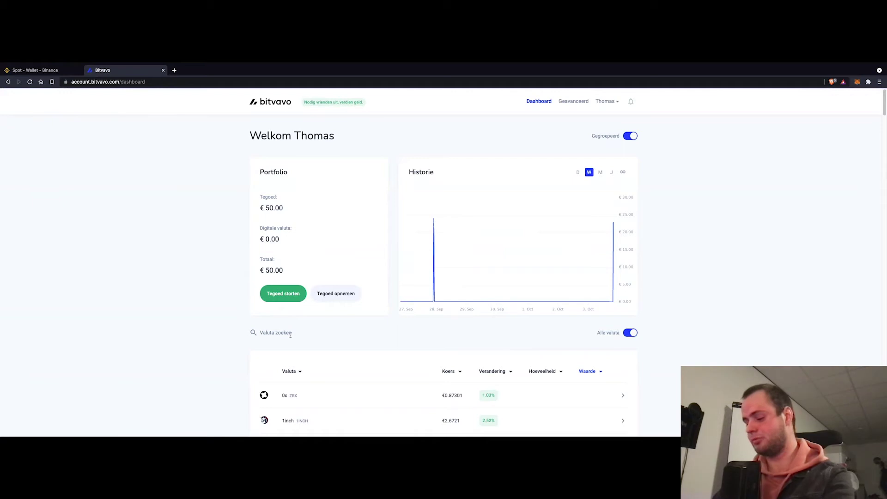
Find Ripple via the 'xrp' search and set the buy amount to 50 XRP
click(291, 335)
text(xrp)
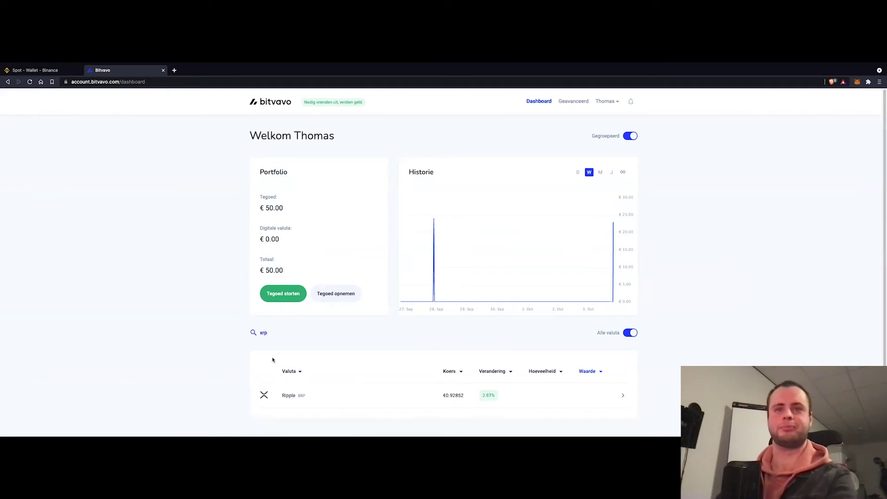
click(291, 396)
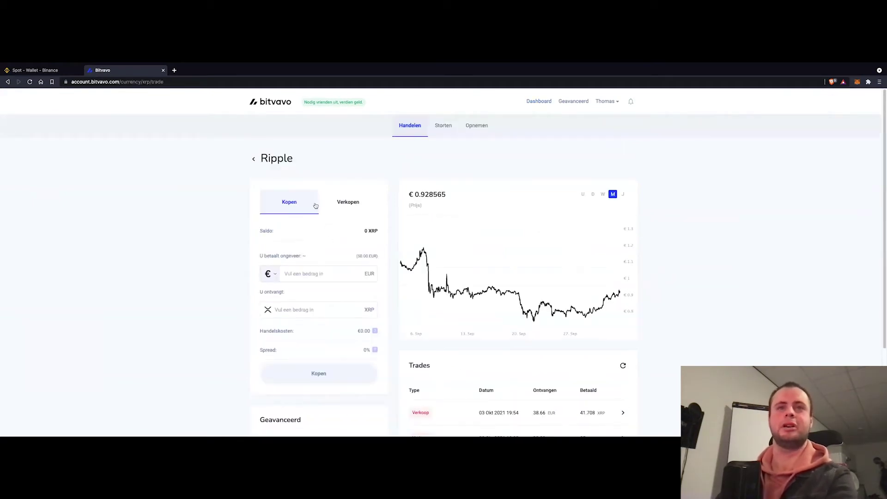
click(366, 256)
click(335, 274)
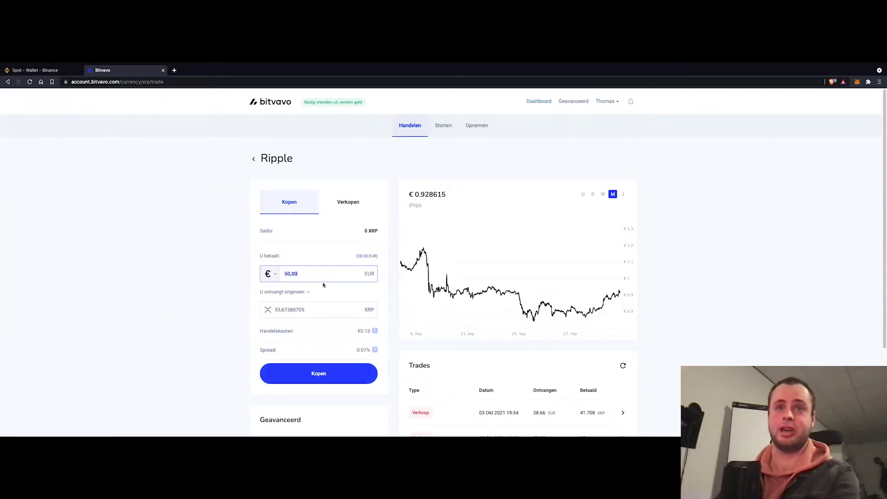
drag(312, 308, 269, 304)
text(50)
click(202, 303)
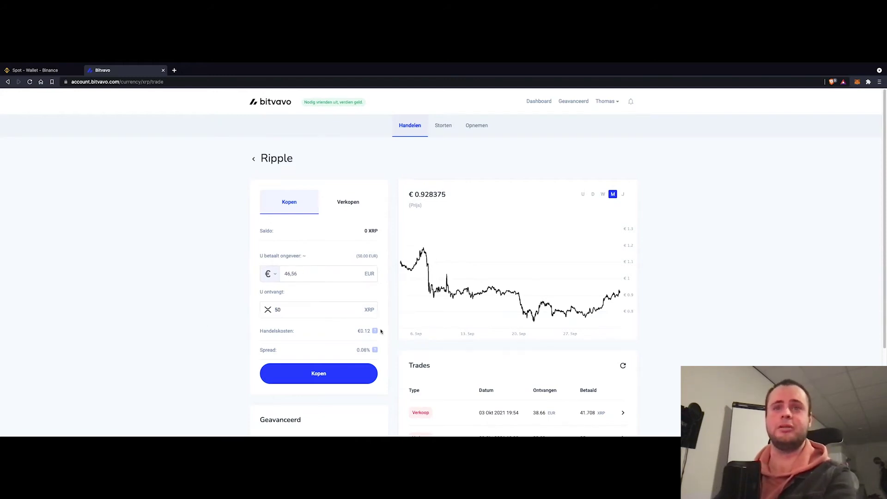
Place the buy order for 50 XRP and close the confirmation
mouse_move(375, 332)
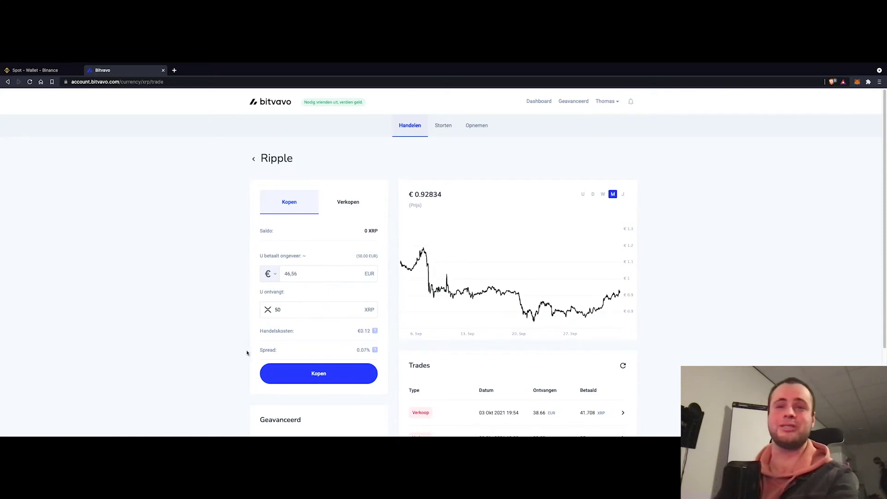
drag(346, 337, 297, 340)
click(297, 340)
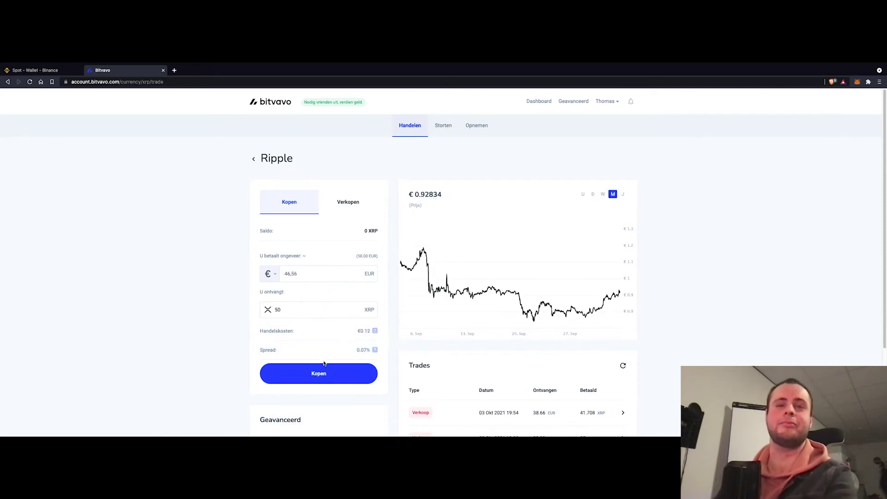
click(340, 378)
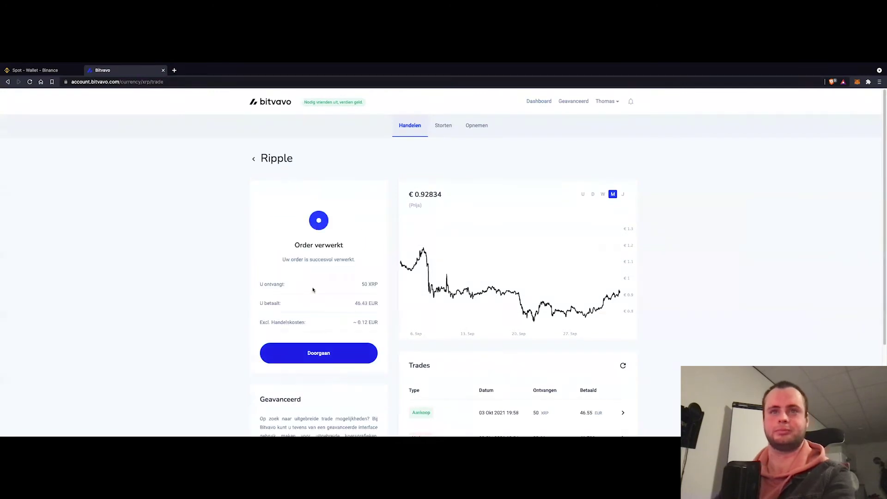
click(323, 352)
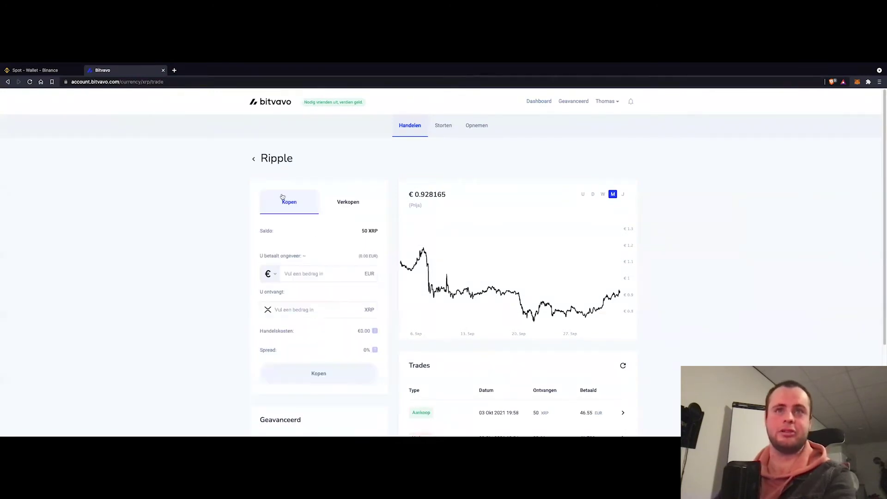
Return to the Bitvavo dashboard, clear the 'xrp' search, and switch to the Binance tab
click(274, 162)
scroll(329, 380, down, 1)
double_click(270, 322)
key(BackSpace)
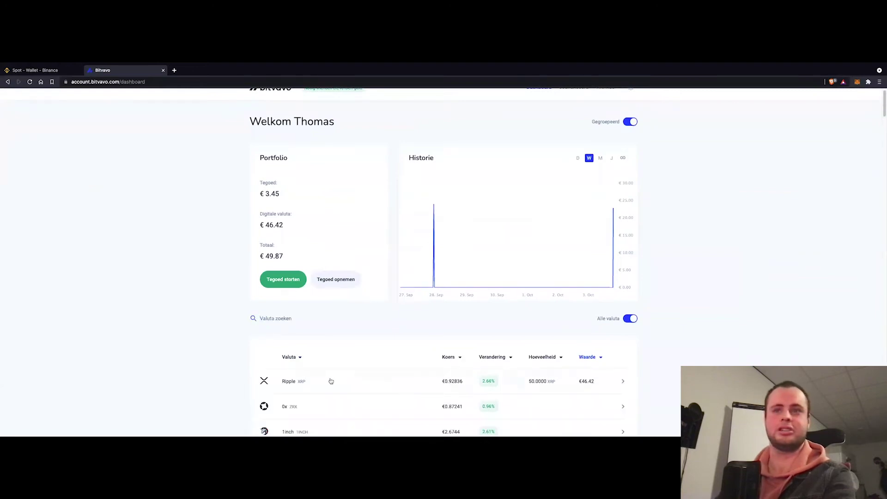
scroll(409, 380, up, 1)
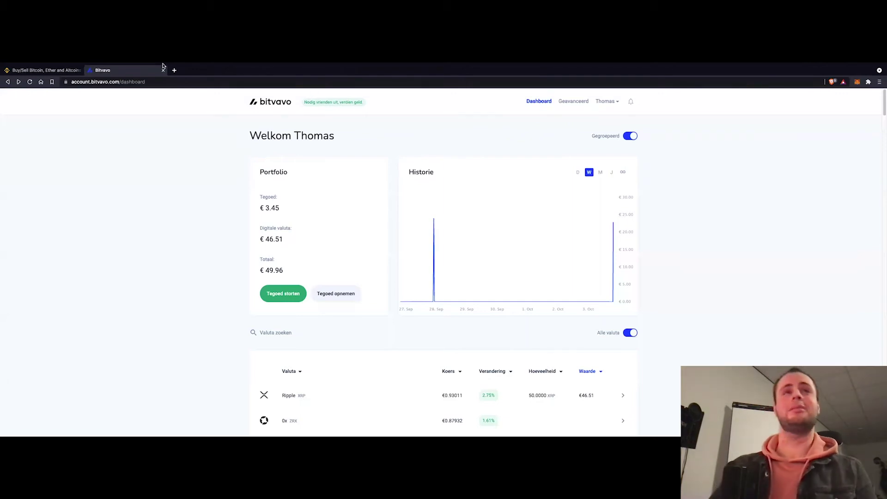
click(47, 72)
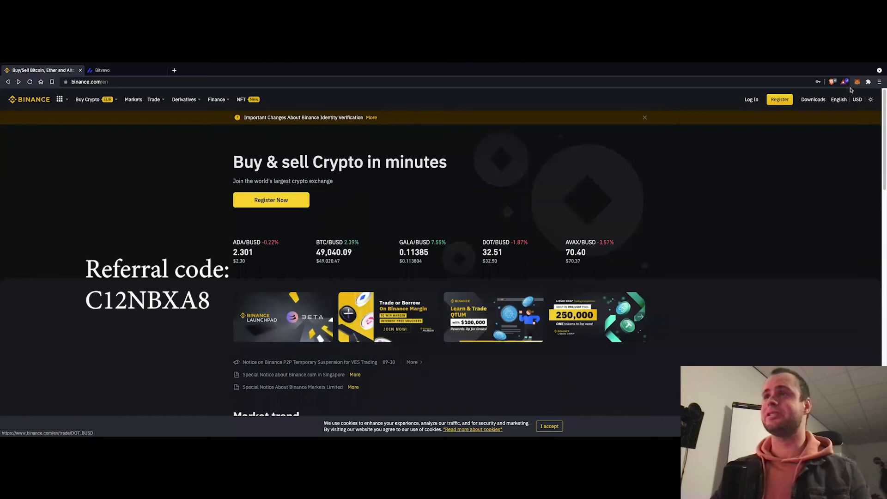
Fill the Binance sign-up form with e-mail, password and referral ID, accept the terms, and submit
click(780, 100)
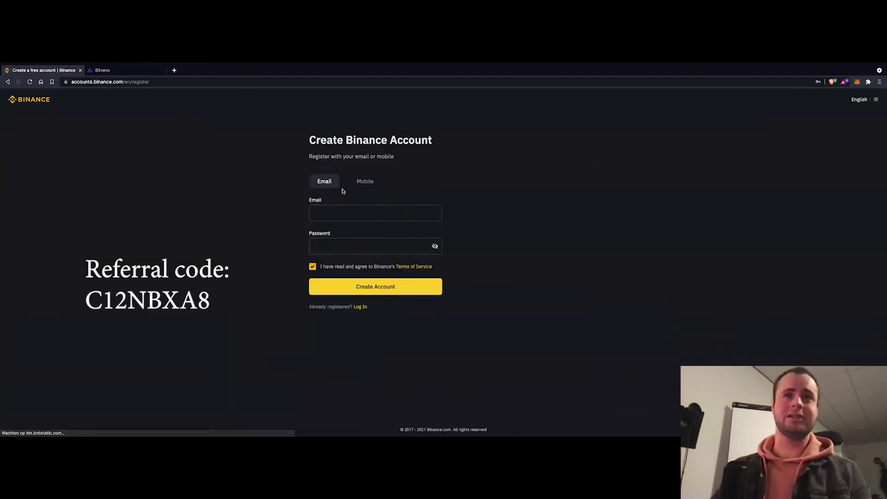
click(347, 211)
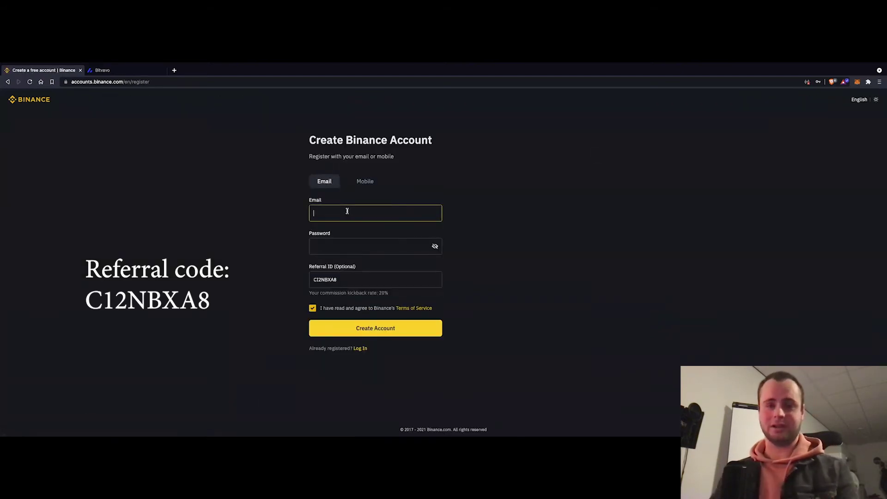
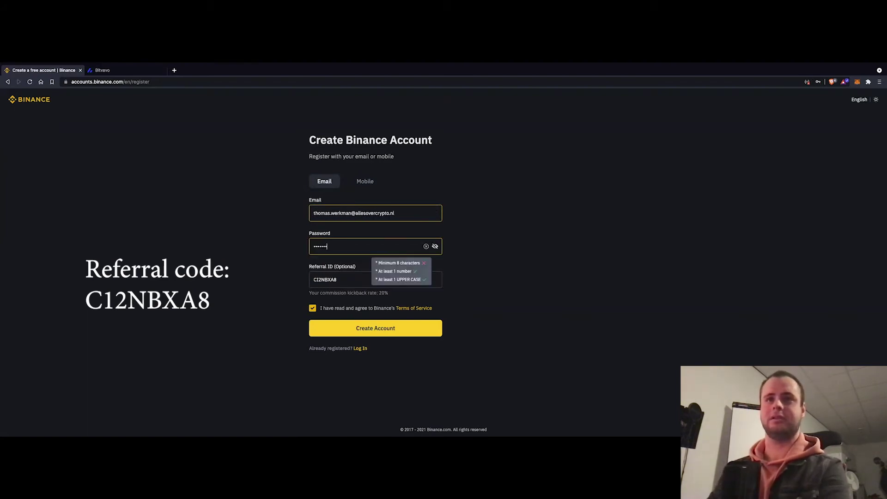
text(1!)
key(Tab)
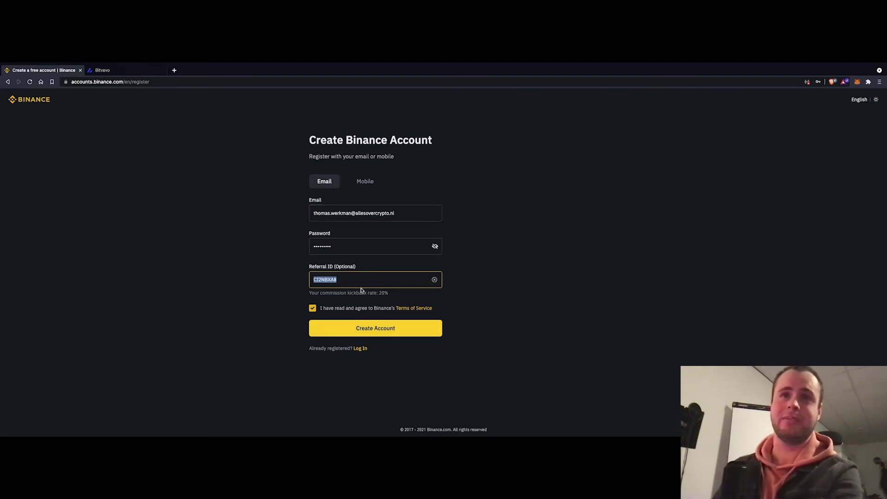
click(340, 280)
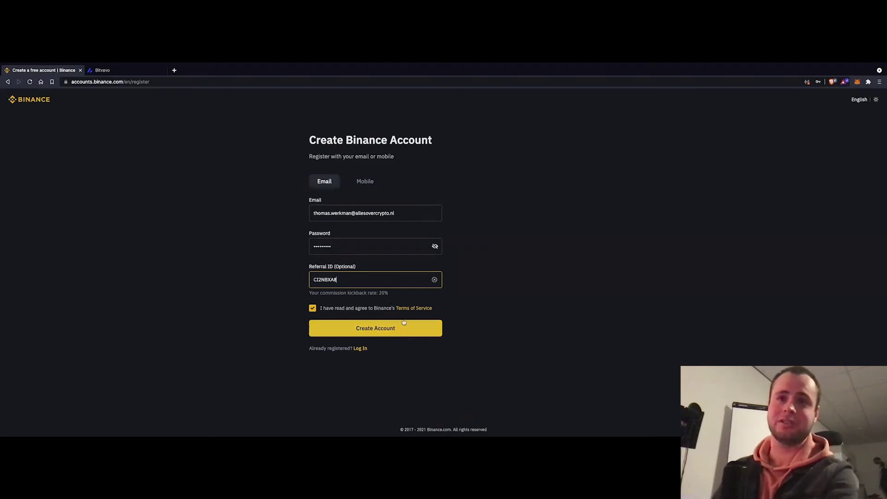
drag(403, 293, 353, 291)
click(330, 291)
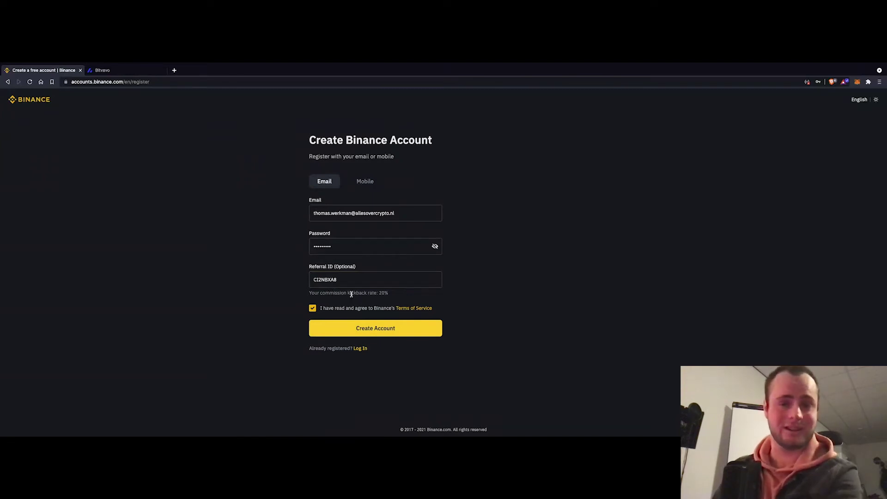
click(366, 329)
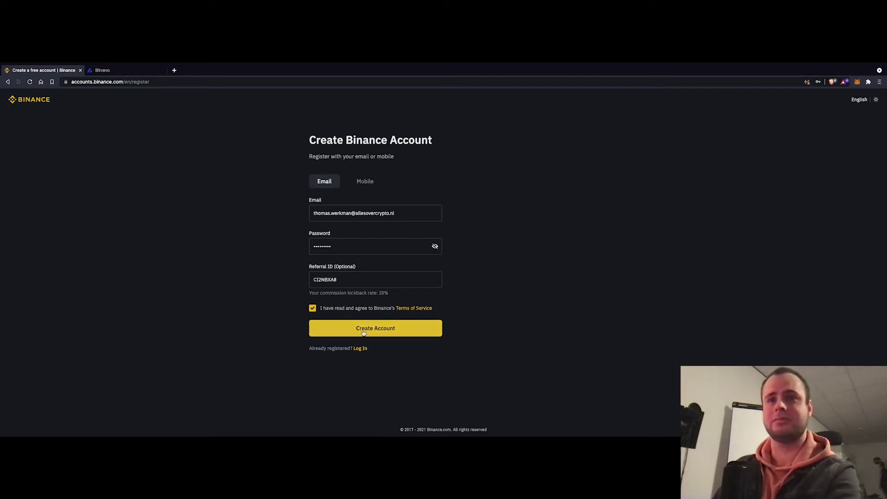
click(363, 332)
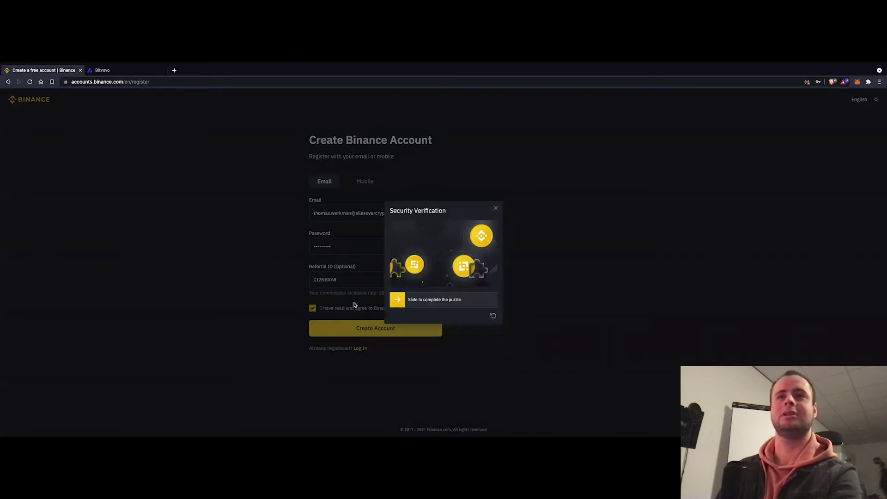
Slide the puzzle piece into its slot, retrying once, to pass the security check
drag(413, 267, 485, 269)
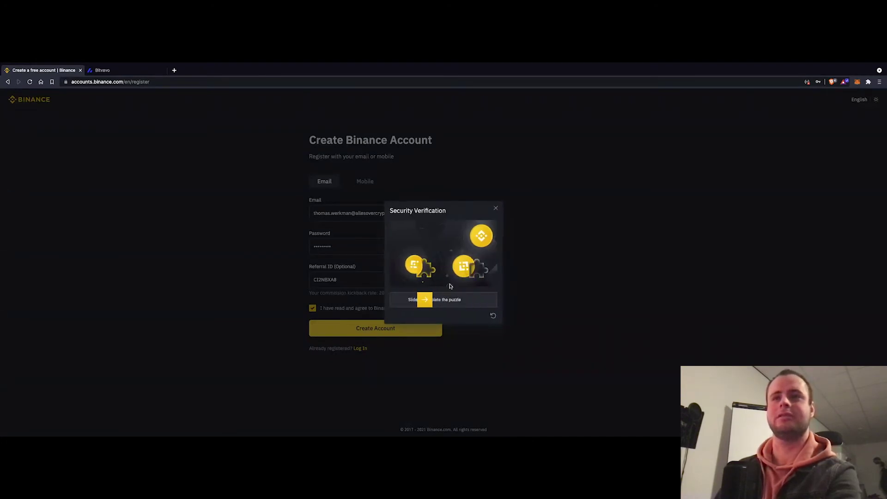
drag(399, 300, 481, 303)
drag(472, 304, 474, 303)
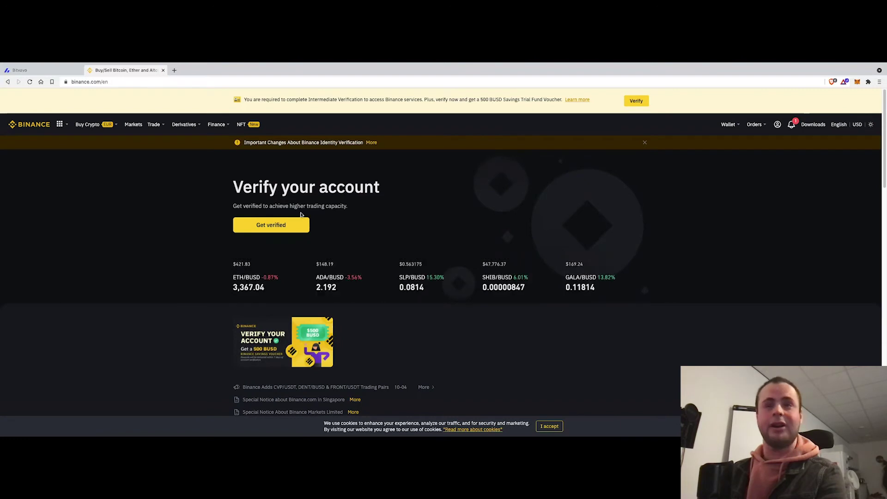
click(289, 231)
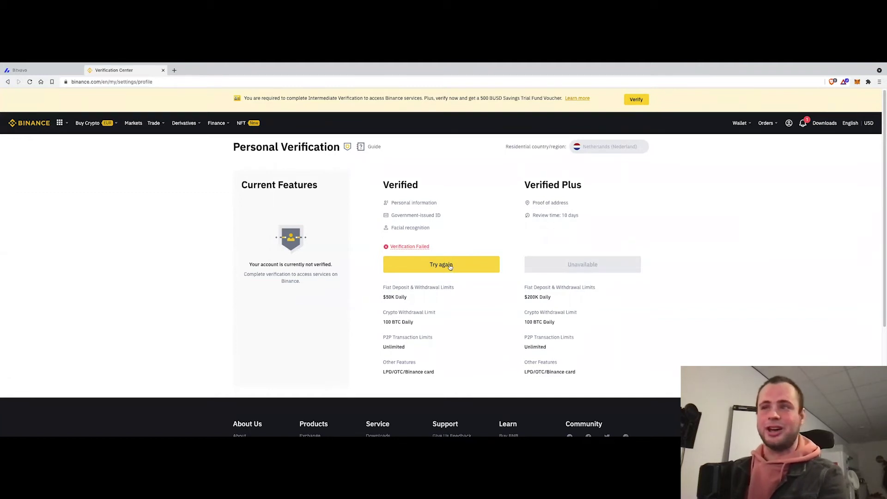
Retry identity verification with Netherlands and Government-Issued ID Card selected
click(450, 267)
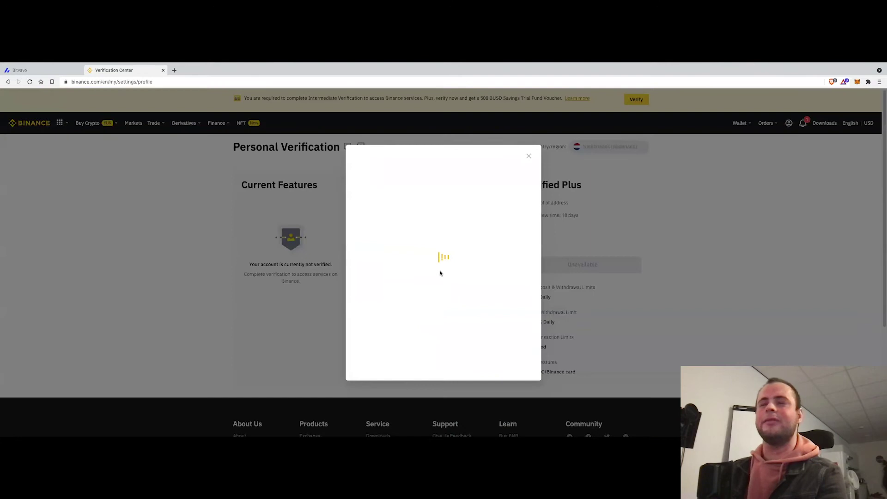
triple_click(390, 186)
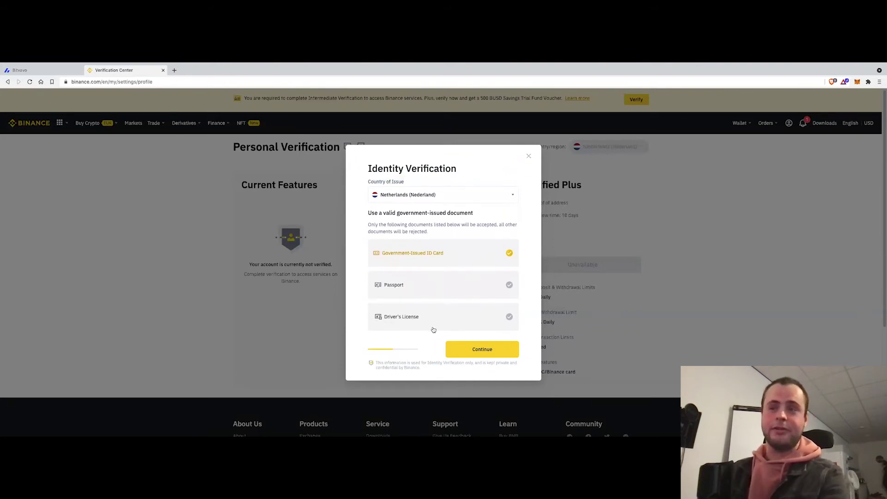
Upload the ID card front and back photos plus a selfie, then continue
click(489, 350)
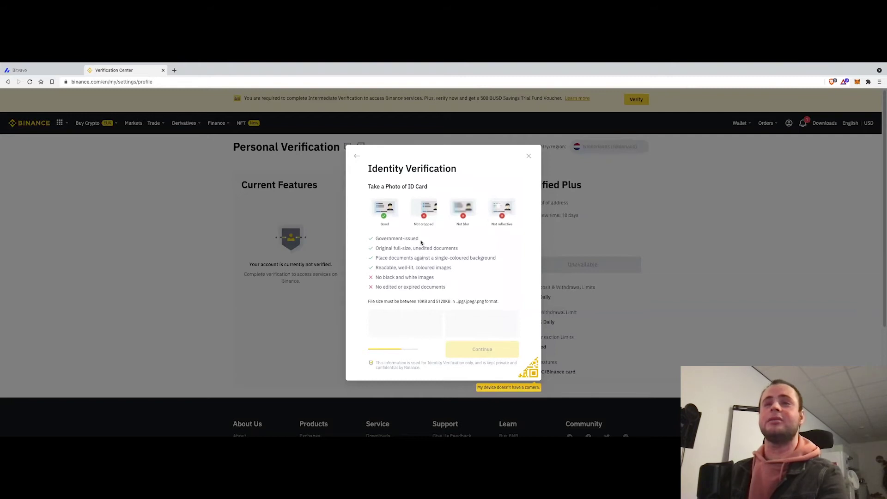
scroll(423, 241, down, 1)
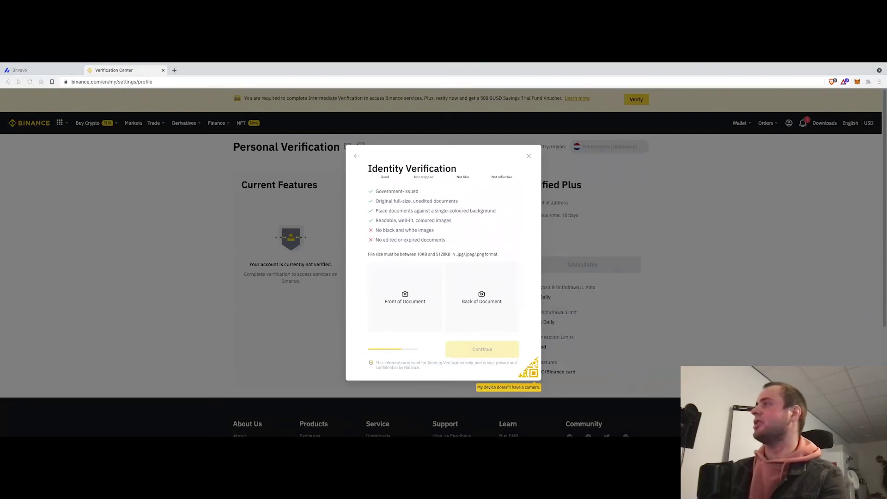
drag(541, 340, 405, 296)
drag(665, 230, 482, 297)
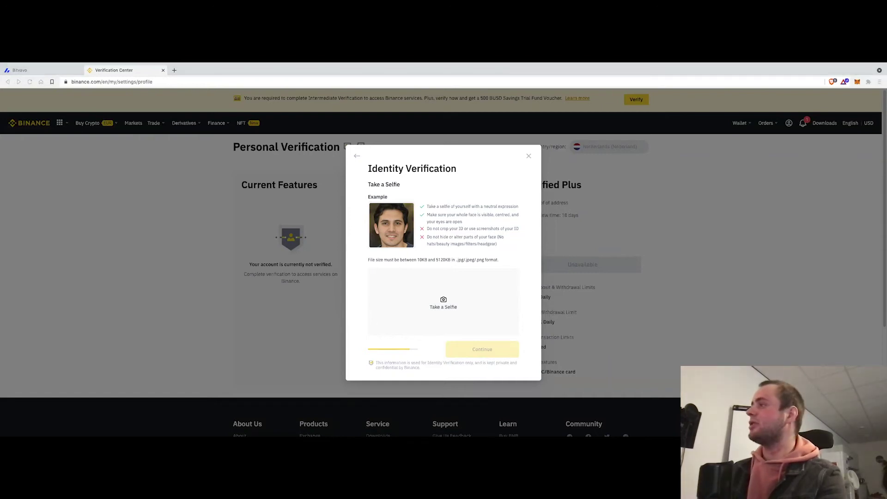
drag(451, 293, 434, 324)
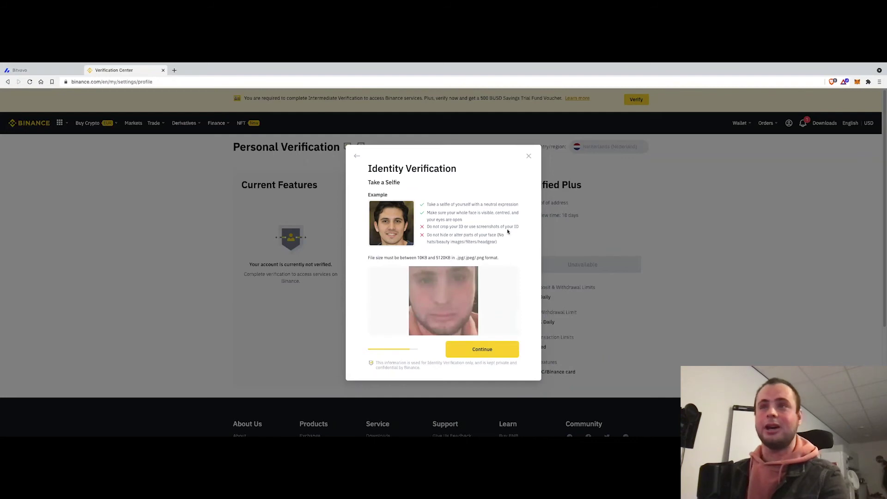
click(493, 353)
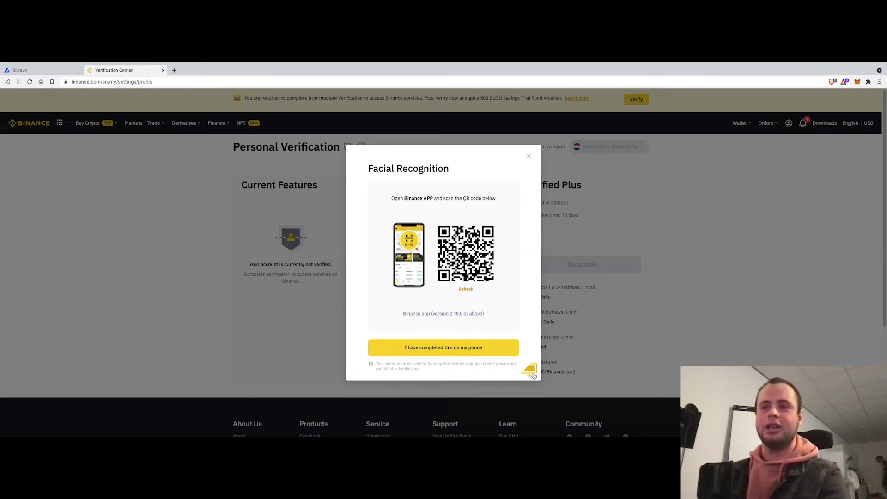
Do the facial recognition check with this computer's camera
click(531, 371)
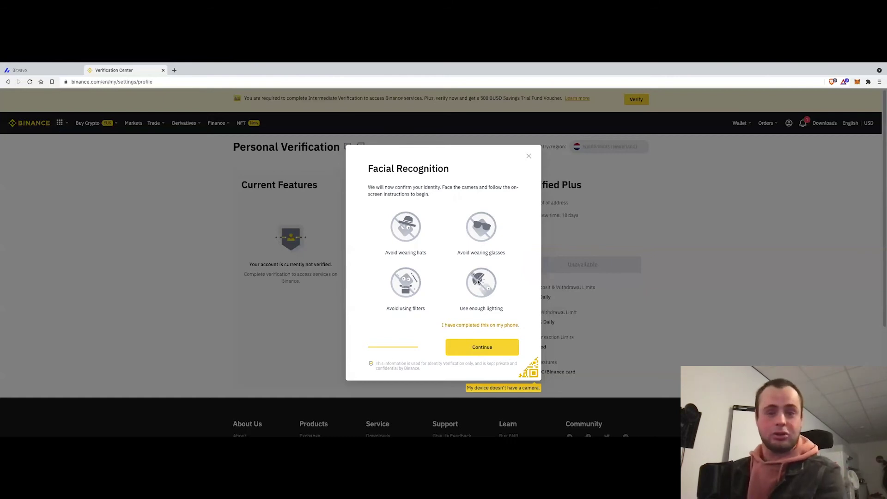
click(489, 347)
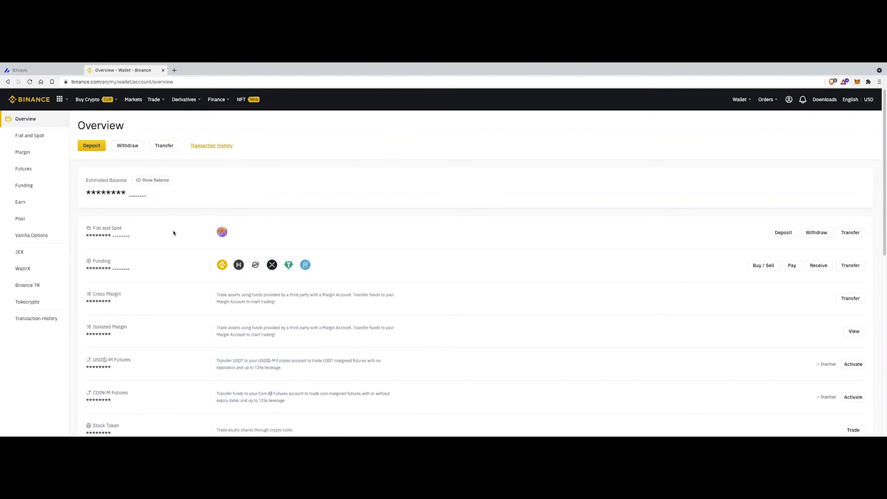
Open the Fiat and Spot wallet, filter the coin list to XRP, and start an XRP deposit
mouse_move(740, 99)
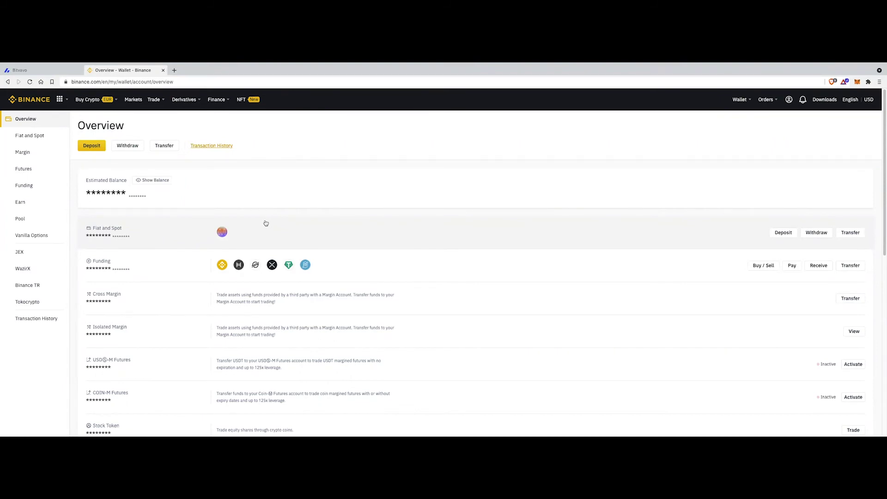
click(265, 224)
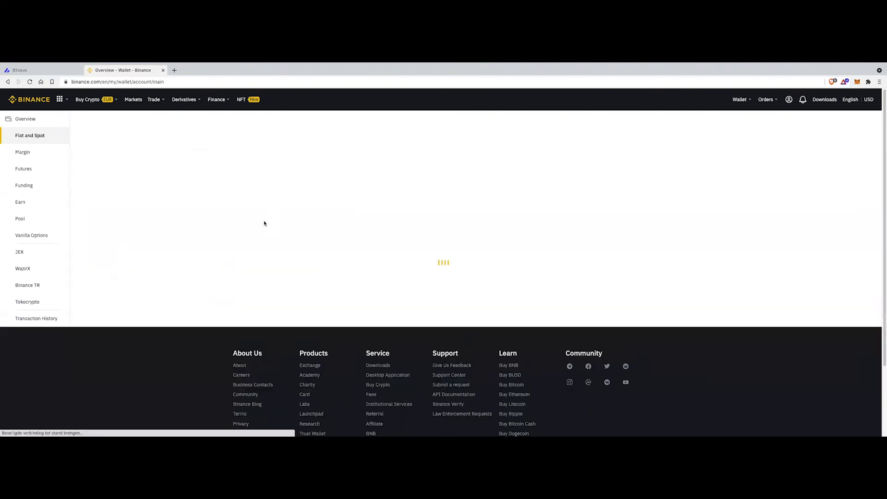
click(125, 215)
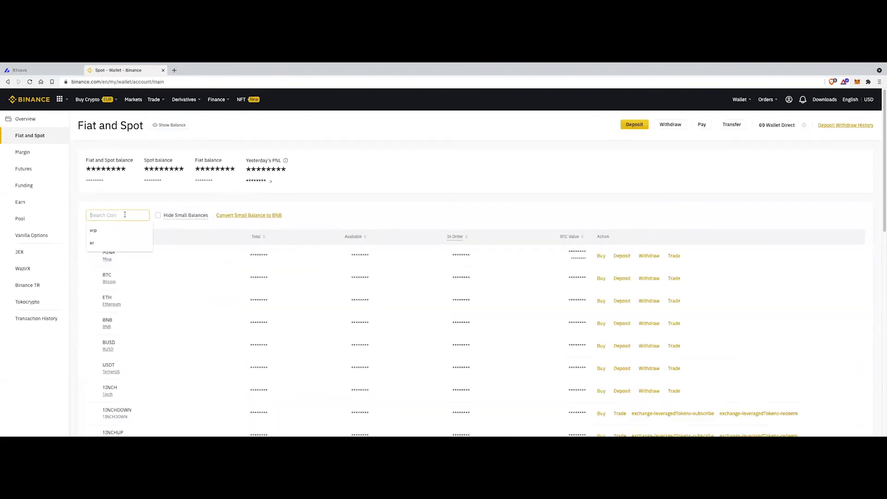
text(XRO)
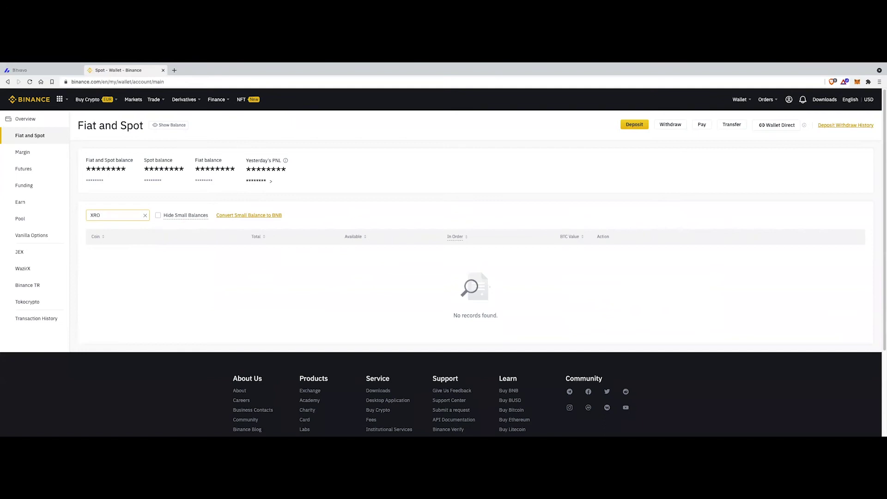
key(BackSpace)
text(P)
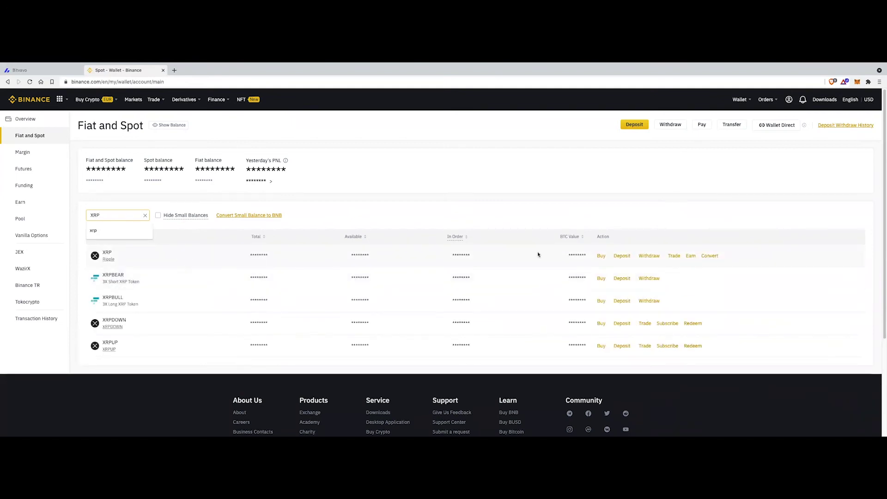
click(626, 248)
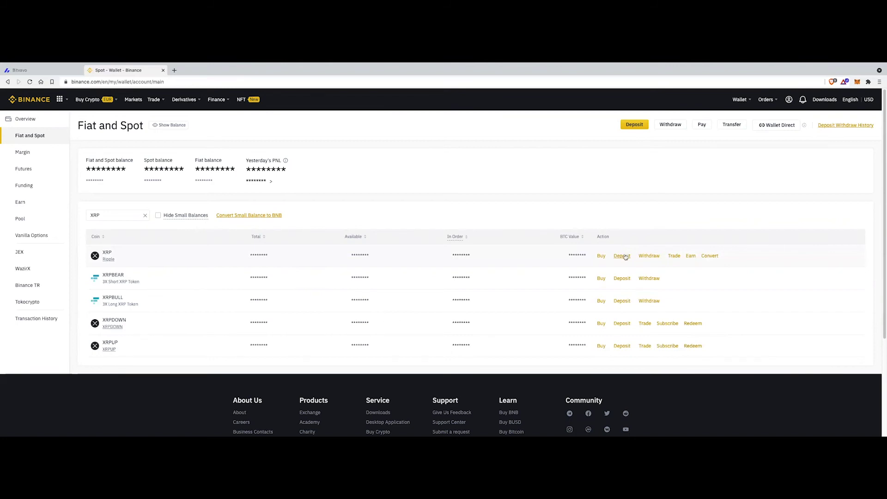
click(623, 256)
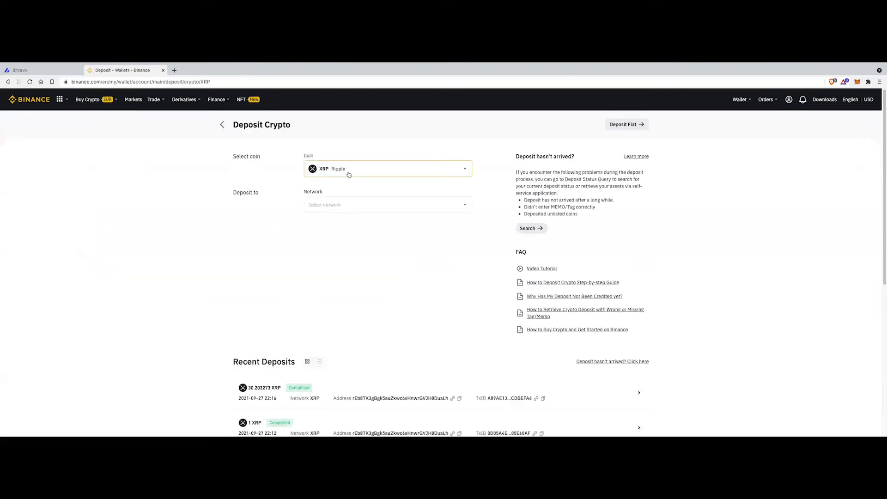
Choose the XRP Ripple network, acknowledge the MEMO notice, copy the deposit address, and return to Bitvavo
click(329, 200)
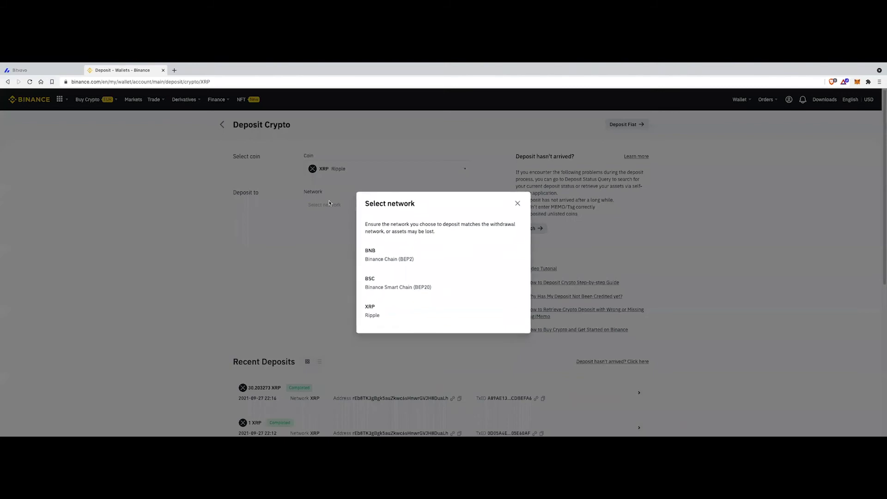
click(388, 313)
click(379, 281)
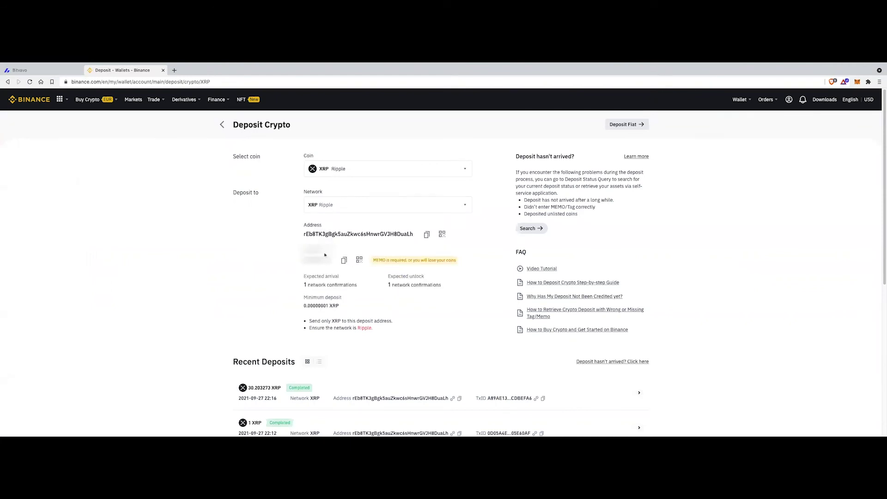
scroll(334, 240, down, 1)
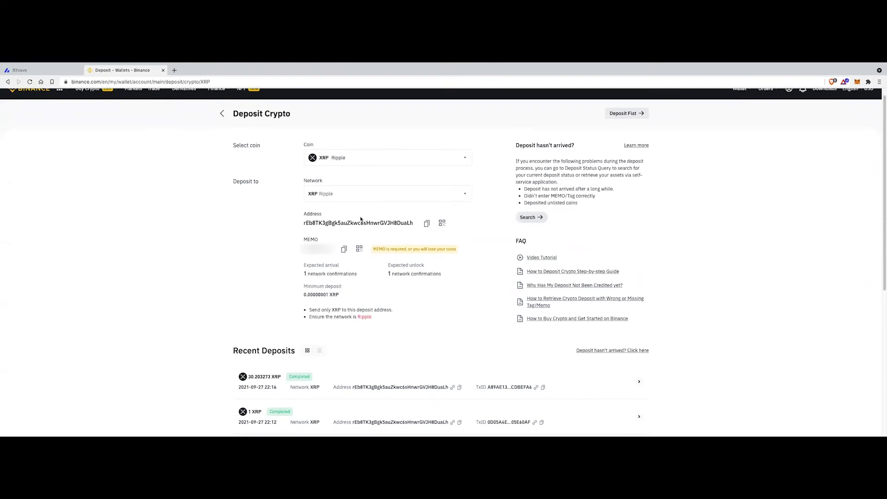
scroll(387, 249, down, 1)
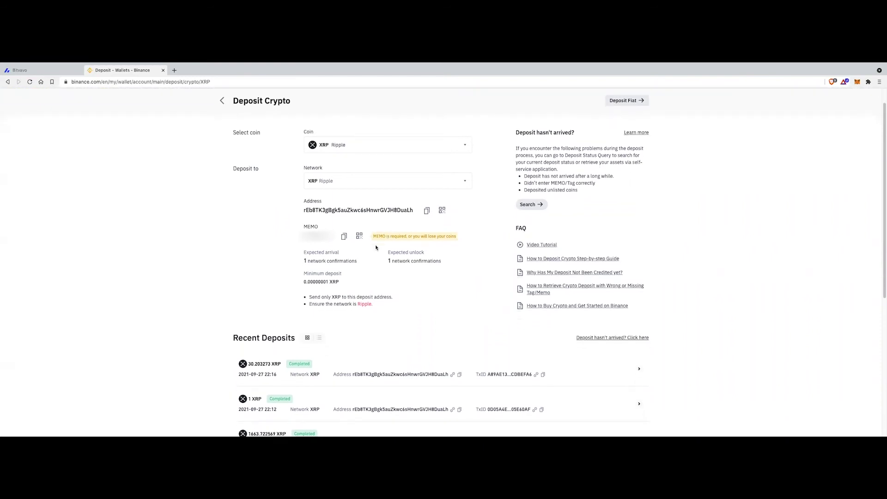
scroll(407, 242, up, 2)
click(427, 235)
click(14, 70)
scroll(282, 324, down, 1)
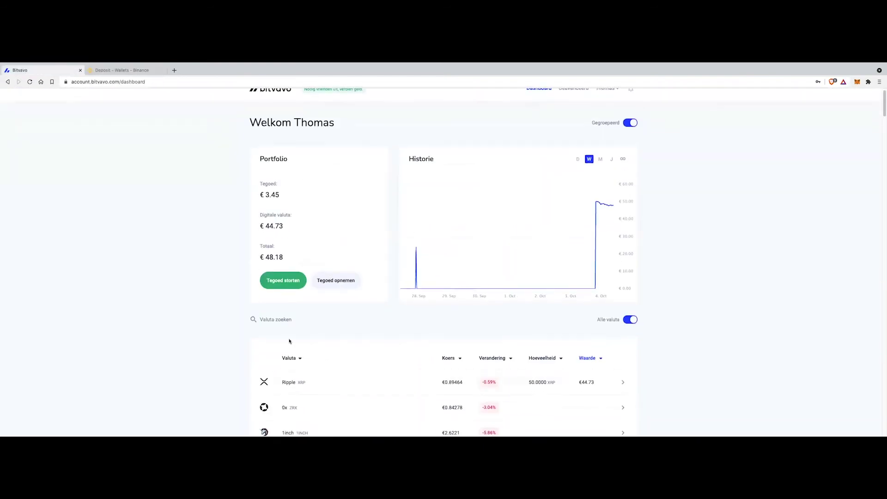
Open Ripple's withdrawal page in Bitvavo and start adding a new address-book entry
click(284, 319)
text(XRP)
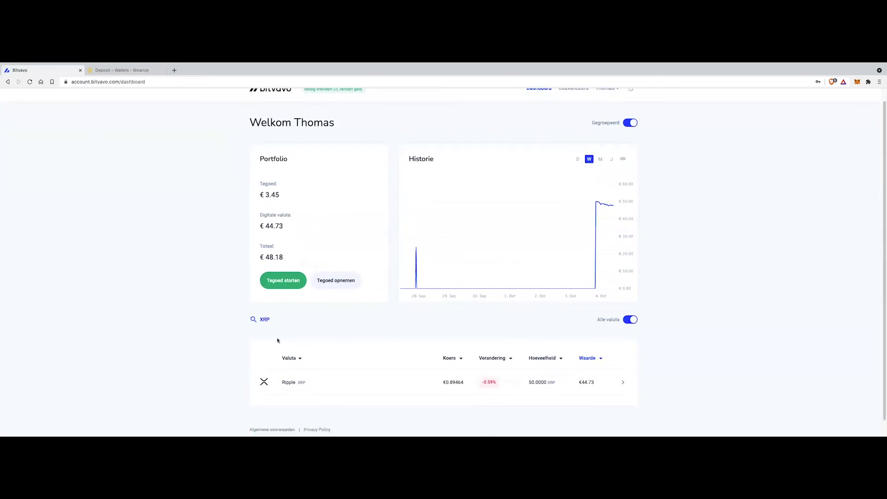
click(337, 384)
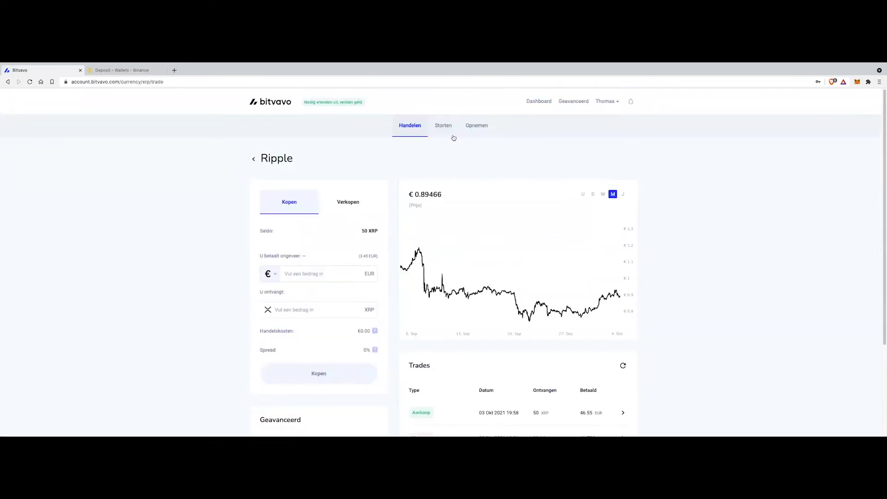
click(476, 125)
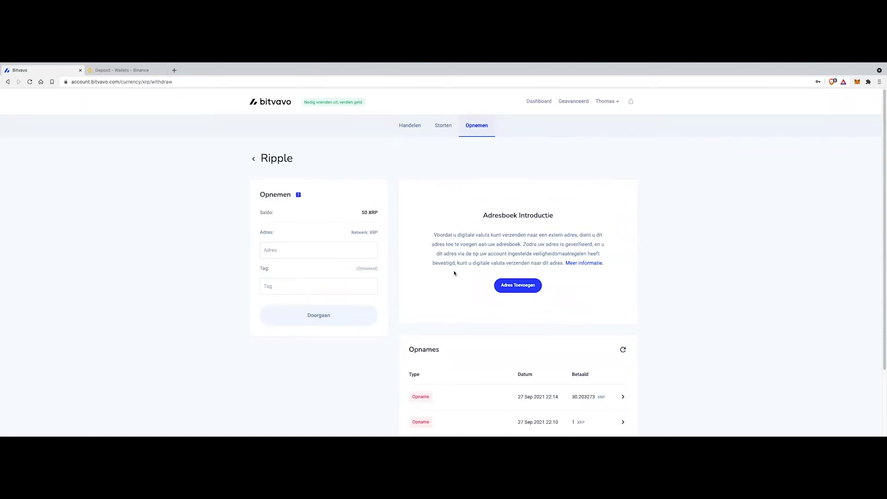
click(517, 285)
Name the entry 'Binance XRP', paste the Binance deposit address, and copy the MEMO for the tag
click(423, 222)
text(Binance R)
text(RP)
key(Tab)
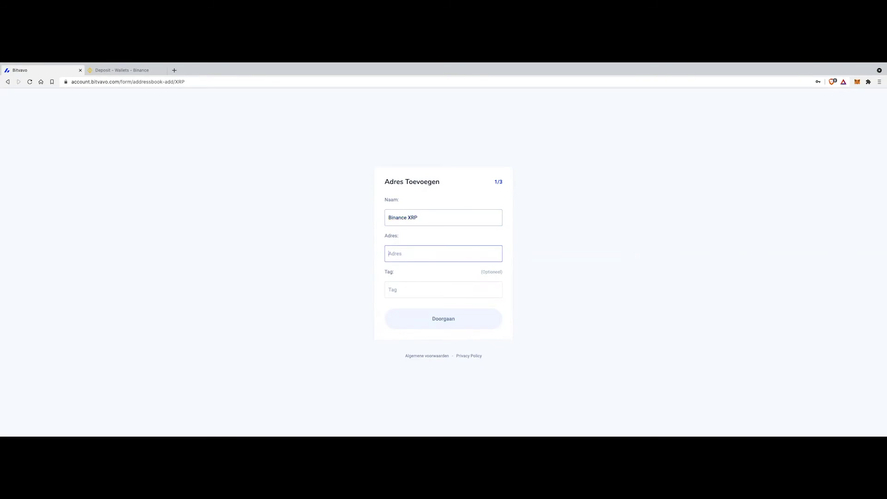
key(ctrl+v)
key(Tab)
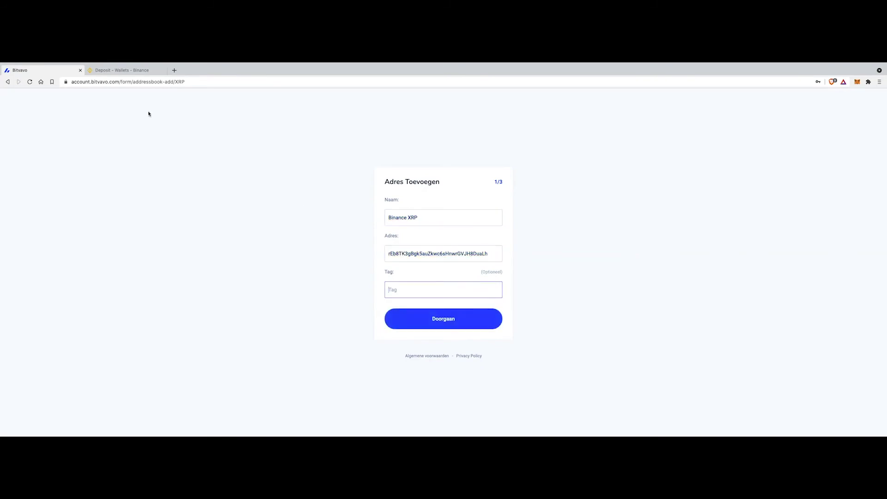
click(139, 75)
click(341, 261)
key(ctrl+shift+Tab)
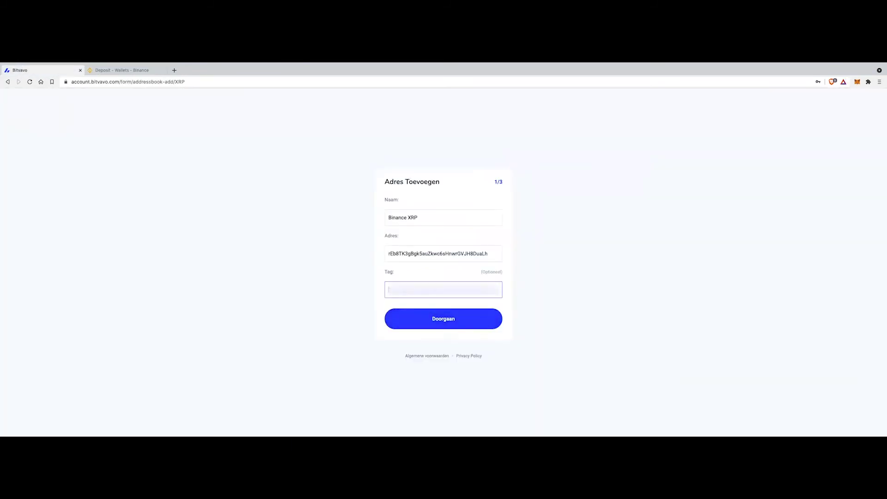
double_click(434, 253)
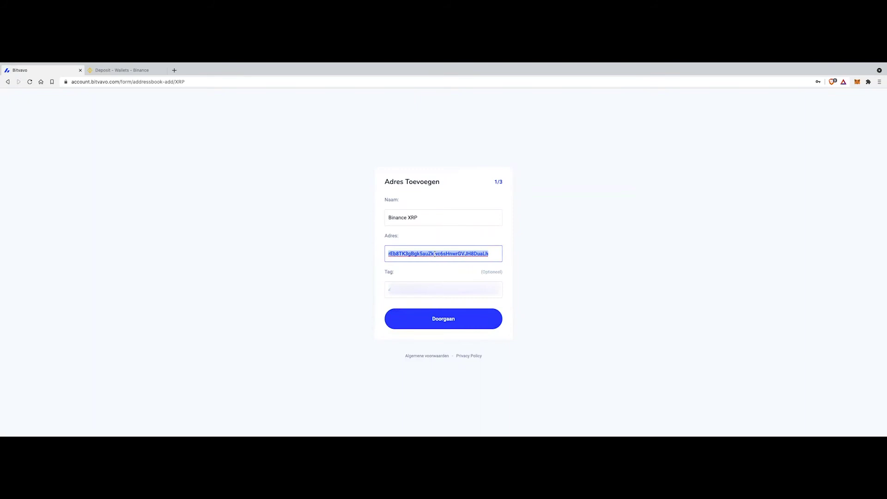
click(430, 297)
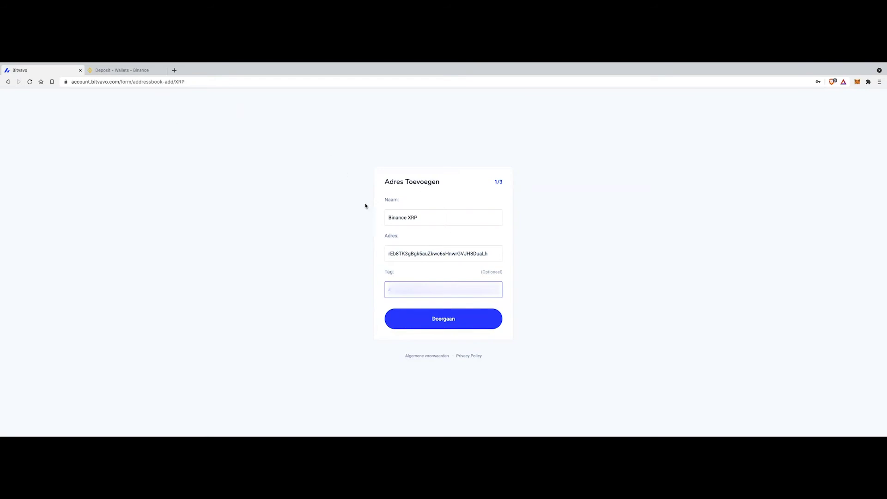
Submit the new address and start a full-screen verification recording
click(446, 322)
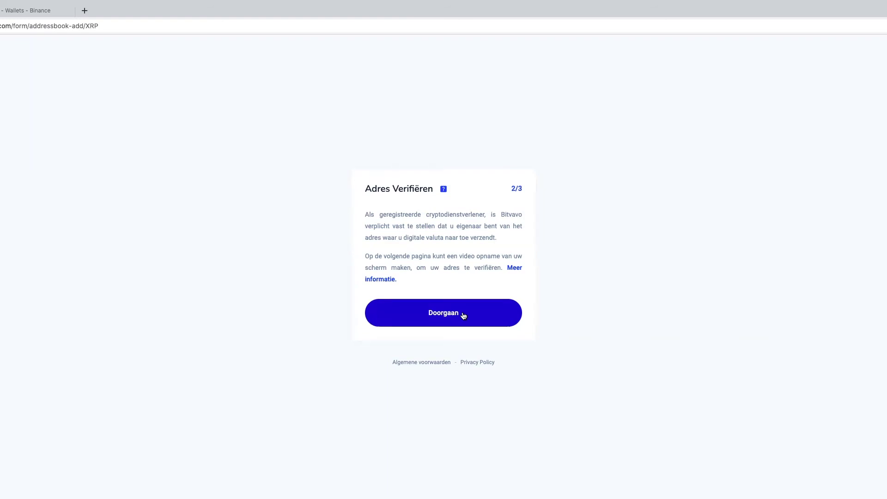
click(463, 315)
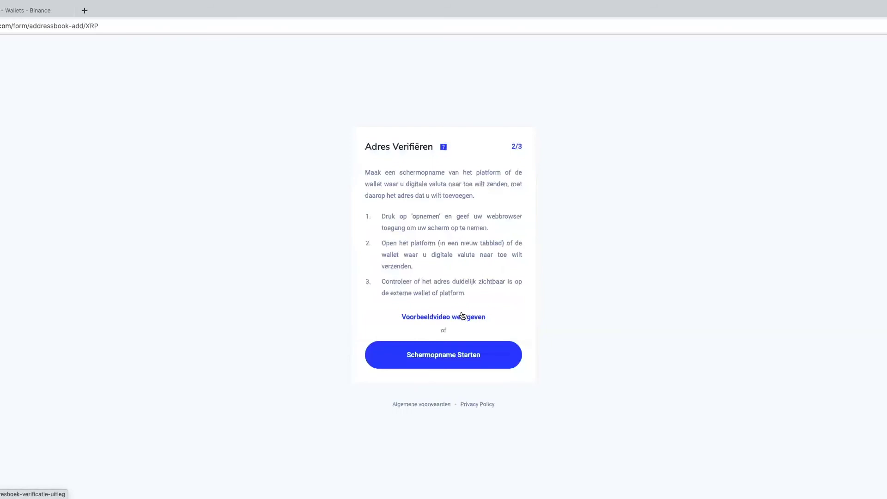
click(493, 357)
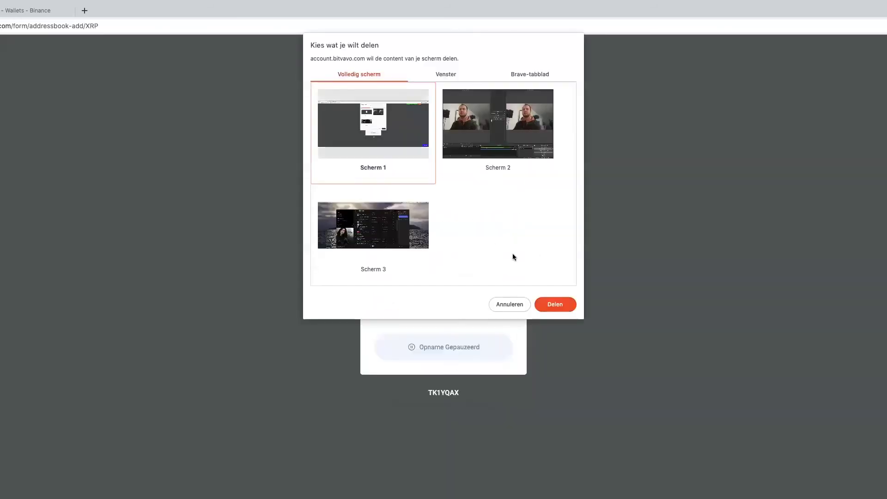
click(555, 308)
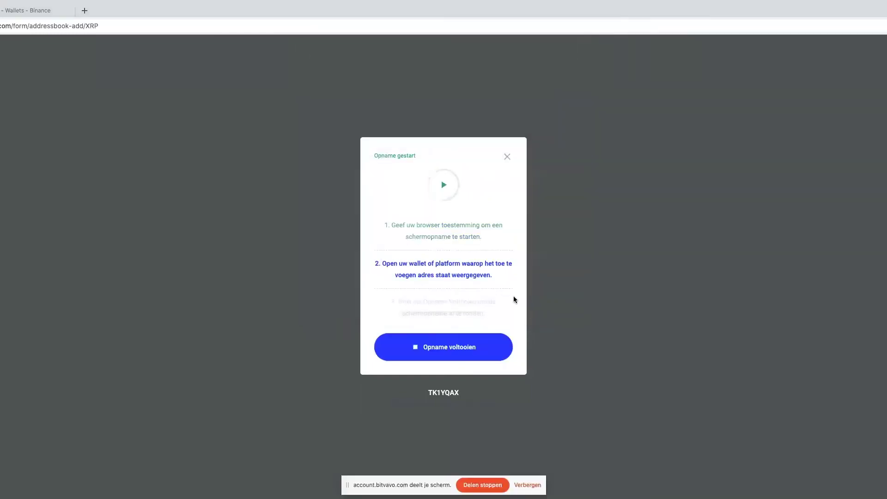
Show the Binance deposit address on screen, then finish the recording and confirm it's clear
click(24, 10)
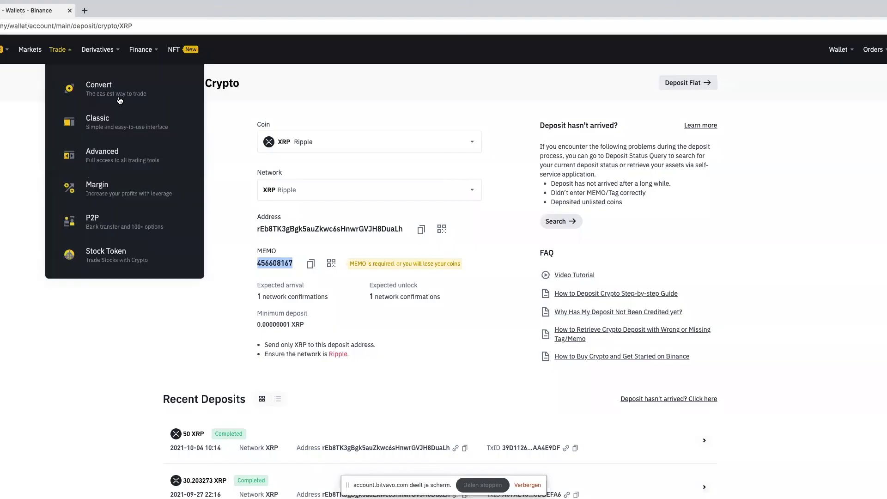
scroll(234, 253, down, 1)
scroll(232, 259, down, 5)
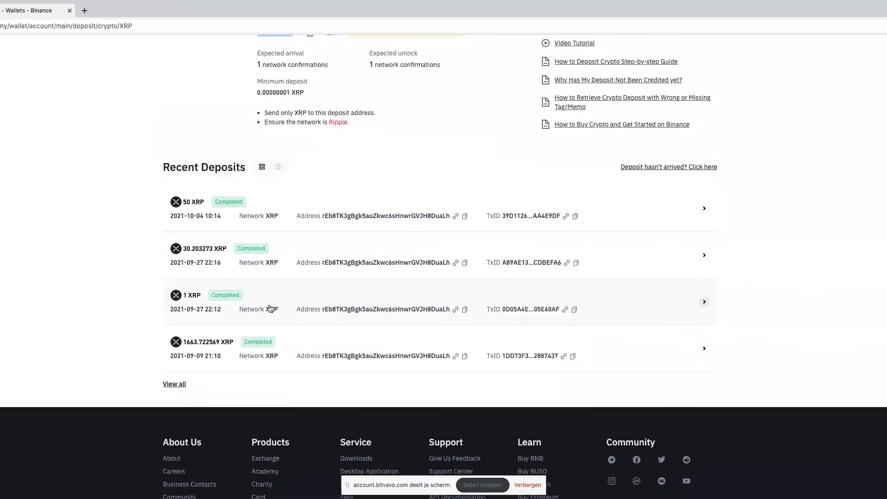
scroll(270, 304, up, 5)
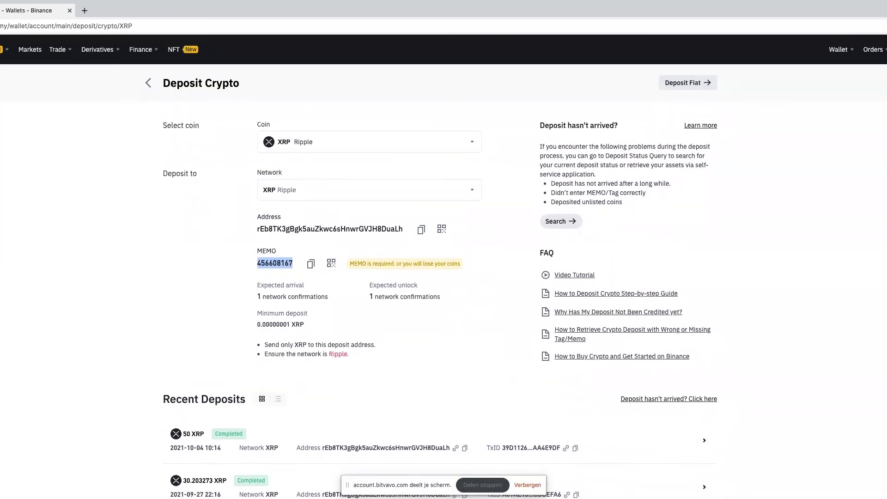
click(1, 11)
click(440, 342)
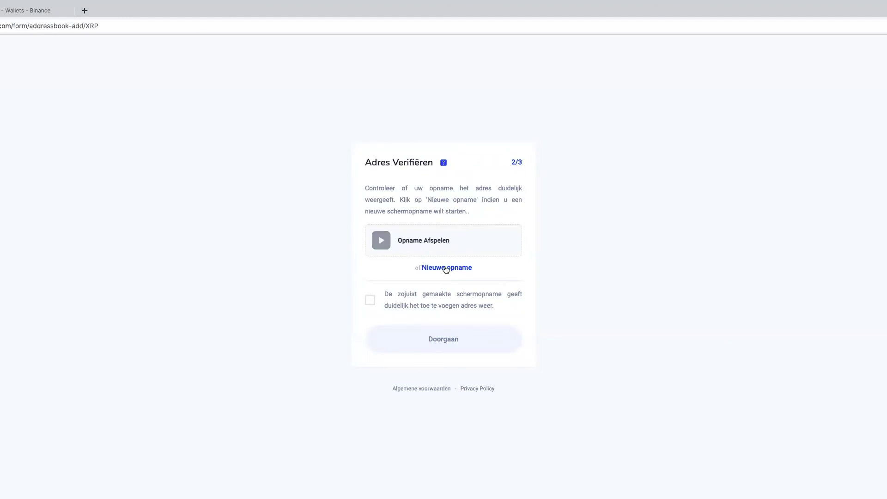
click(441, 306)
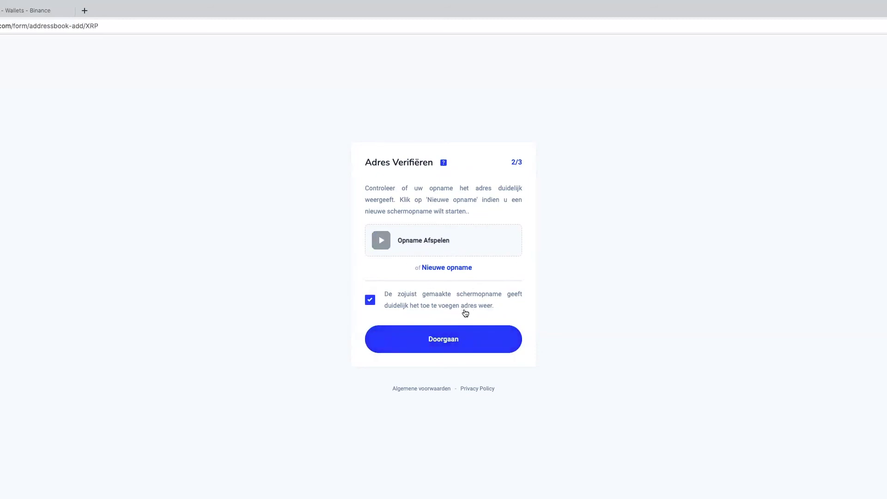
Confirm the new Binance XRP address until Bitvavo shows 'Adres Geactiveerd', then continue to the dashboard
click(459, 350)
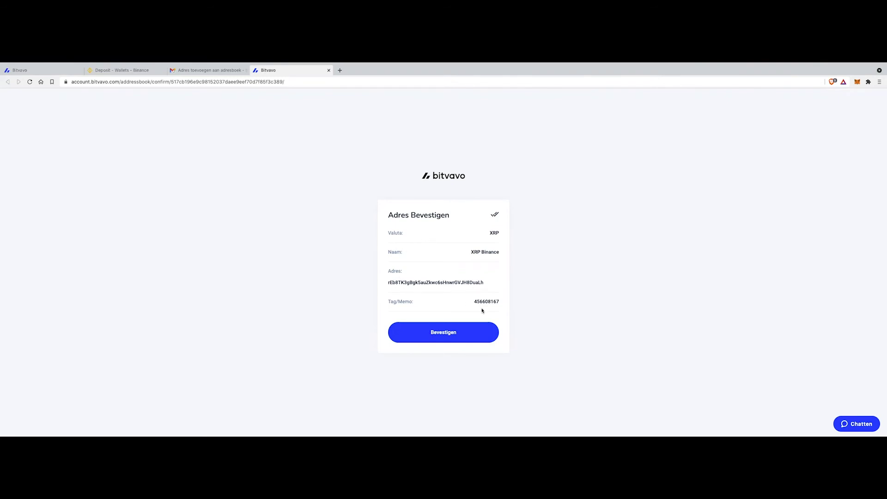
click(451, 333)
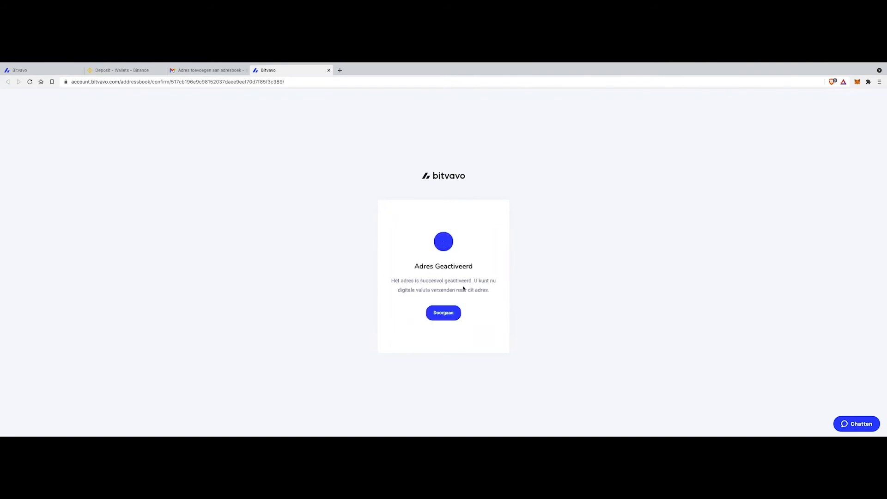
click(447, 318)
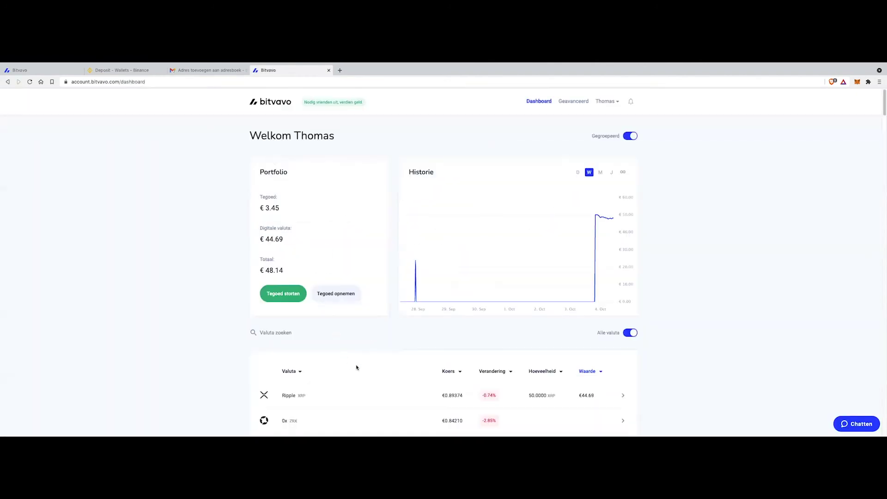
Start a Ripple withdrawal with the Binance deposit address and memo tag pasted in
click(343, 394)
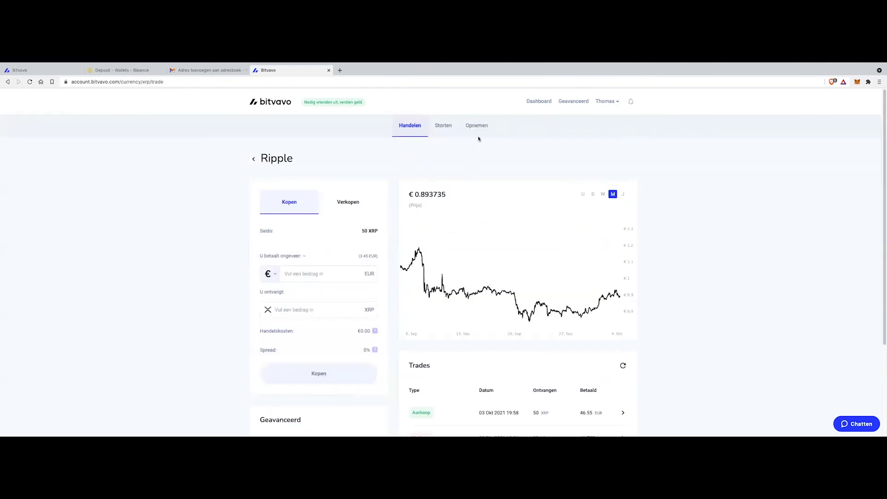
click(477, 135)
click(305, 255)
key(ctrl+v)
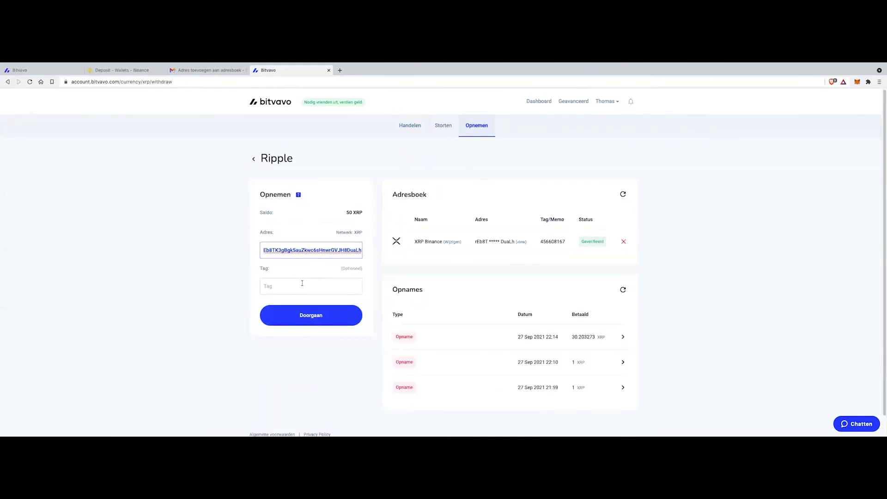
click(302, 281)
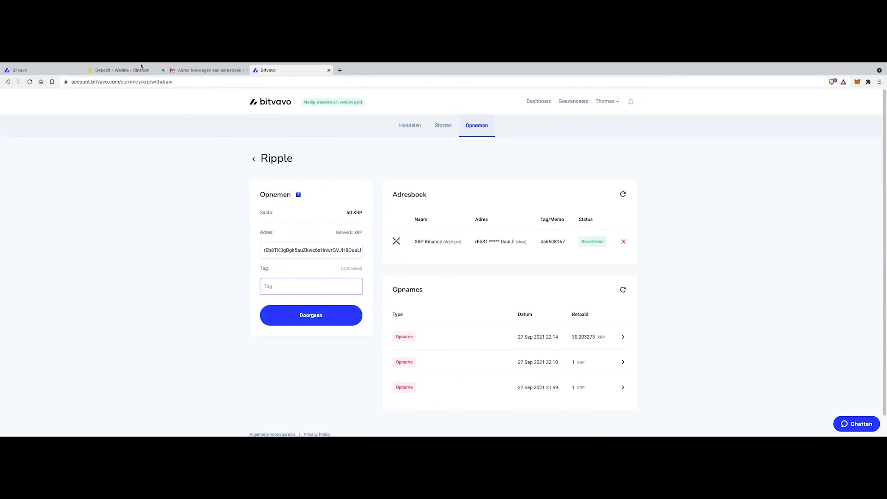
click(121, 70)
click(344, 260)
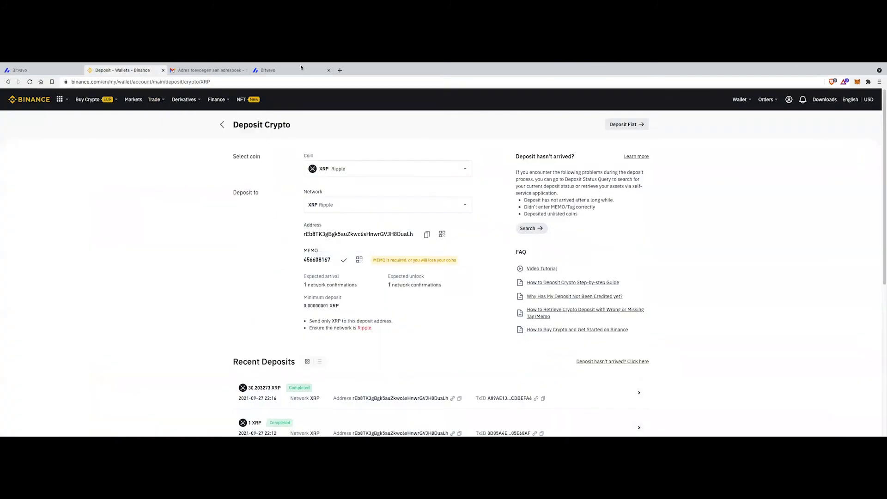
click(295, 70)
key(ctrl+v)
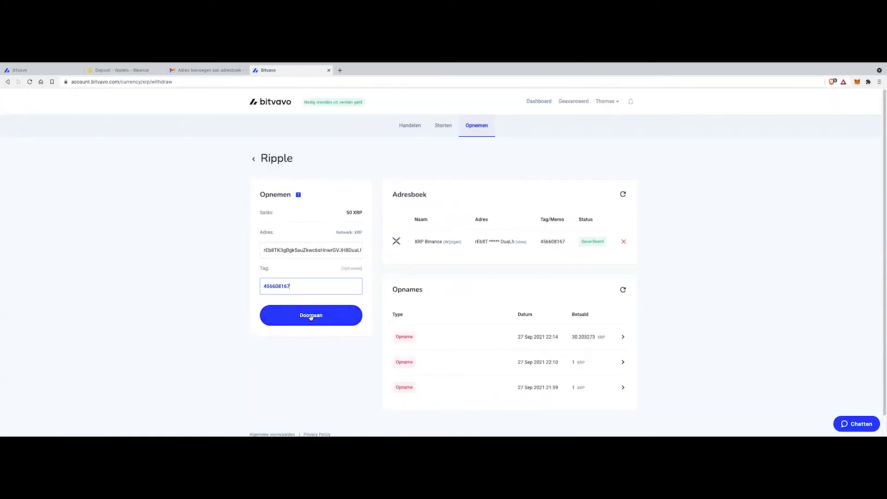
Withdraw the full 50 XRP balance and confirm it with the two-factor code
click(308, 315)
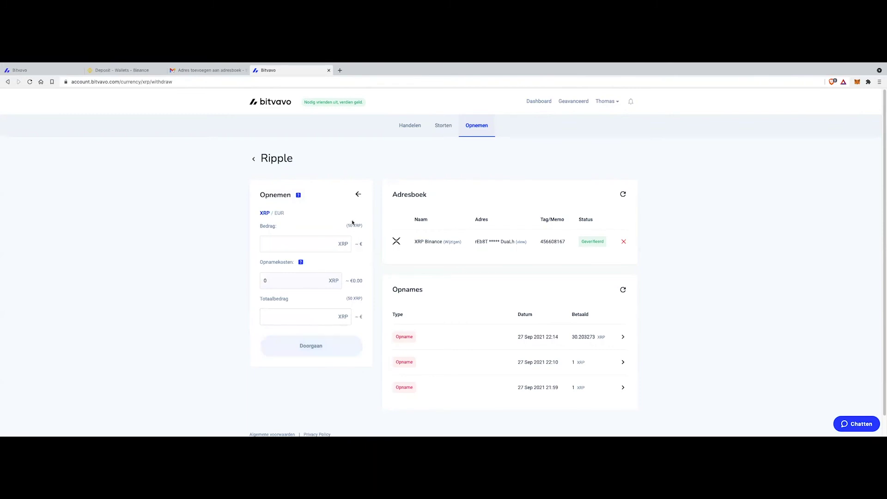
click(354, 225)
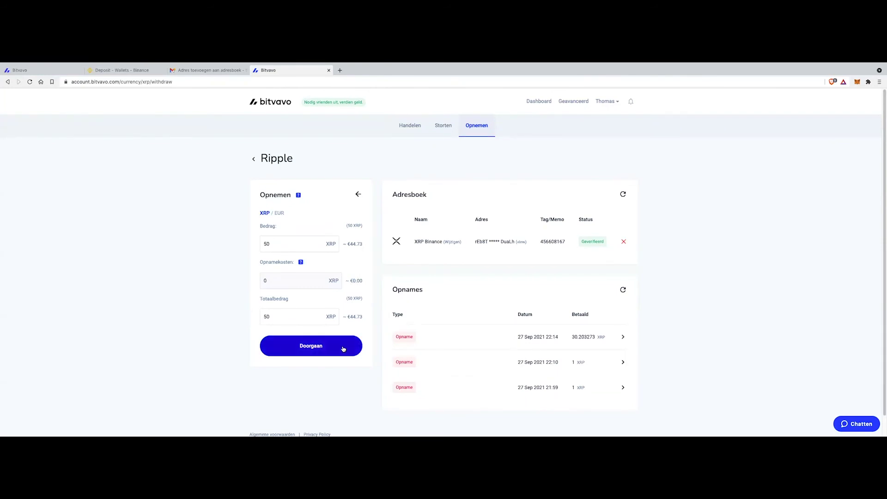
click(343, 349)
click(322, 350)
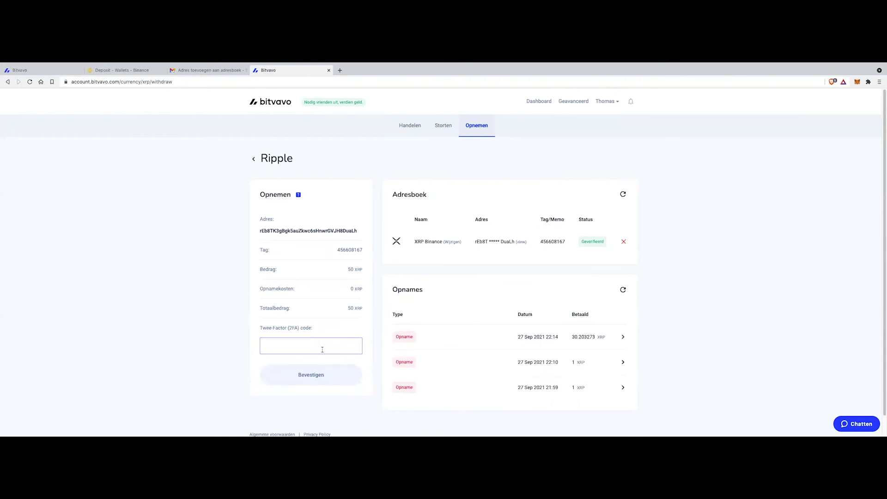
key(ctrl+v)
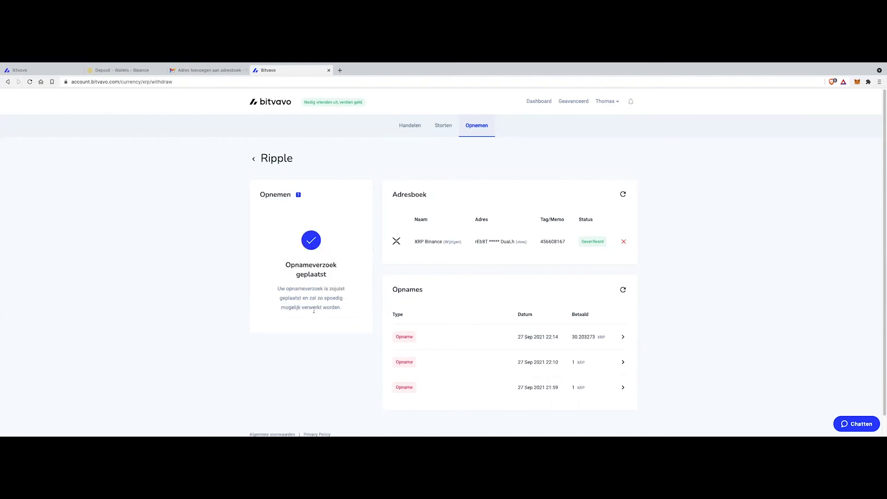
key(ctrl+2)
scroll(276, 302, up, 10)
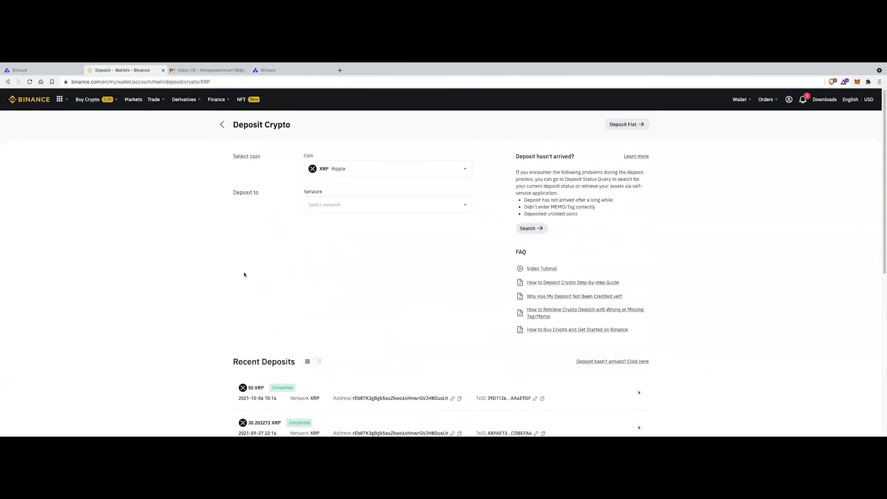
Review the 50 XRP deposit in Binance's Recent Deposits and return to the Fiat and Spot wallet
scroll(244, 275, down, 3)
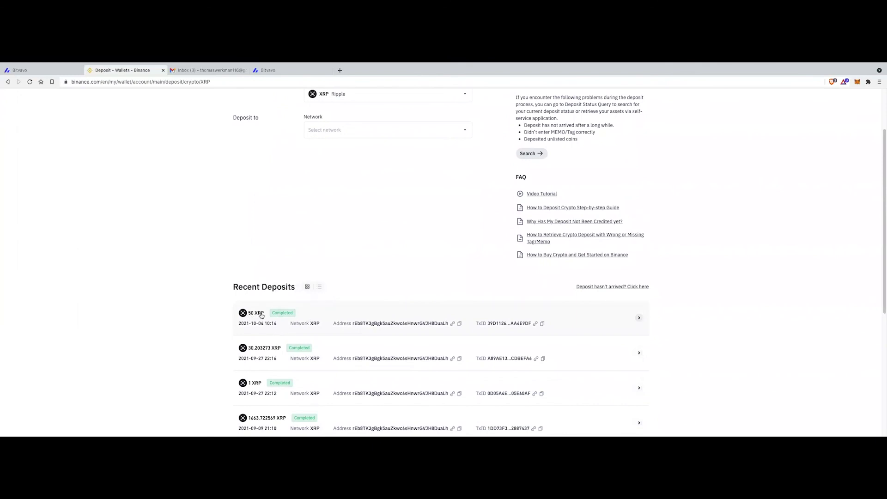
scroll(121, 227, up, 3)
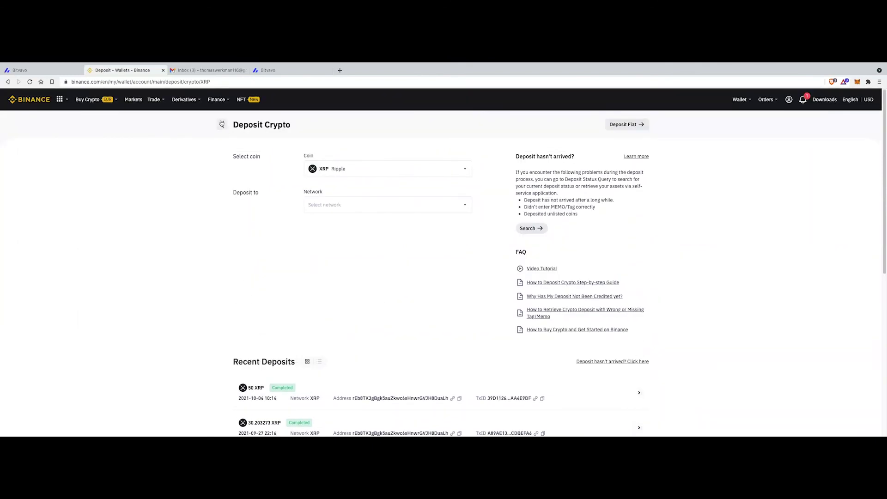
click(221, 124)
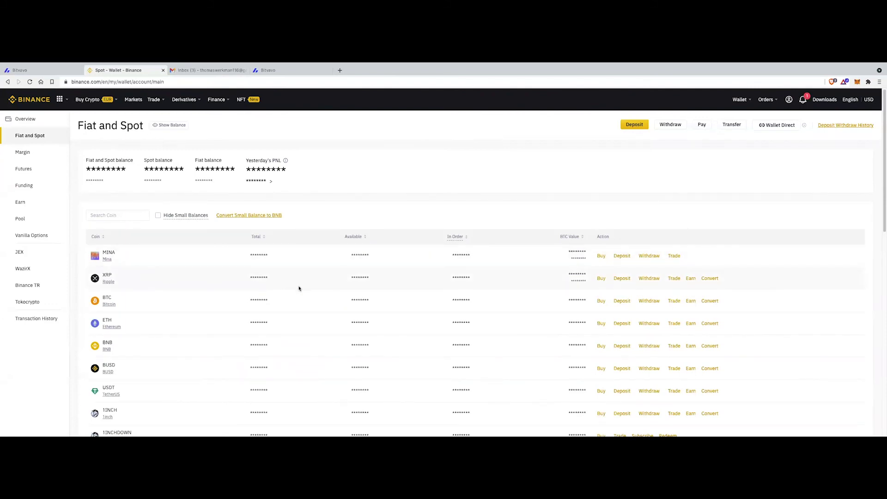
click(673, 280)
Sell 50 XRP at market price on the XRP/USDT pair
scroll(677, 298, down, 1)
scroll(679, 332, down, 3)
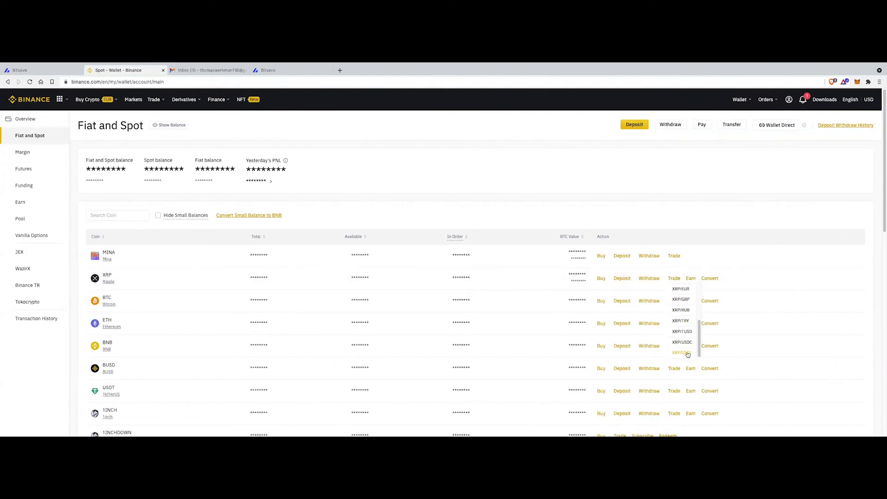
click(687, 354)
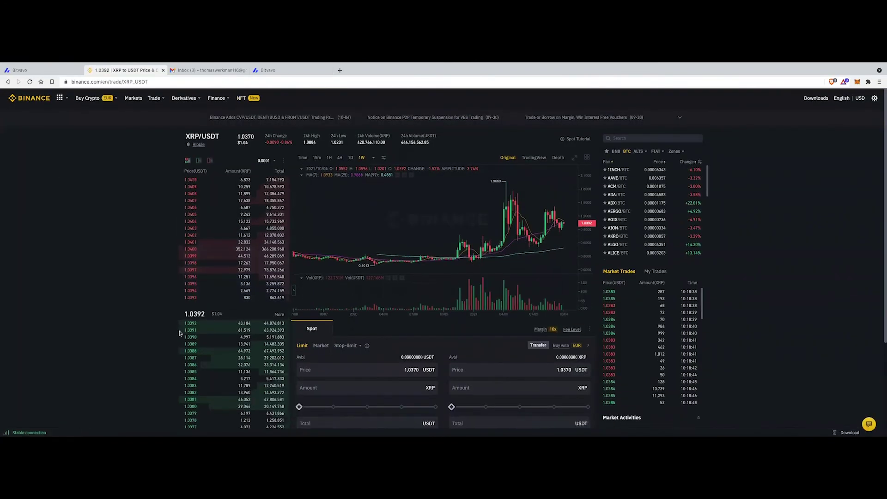
scroll(323, 286, down, 2)
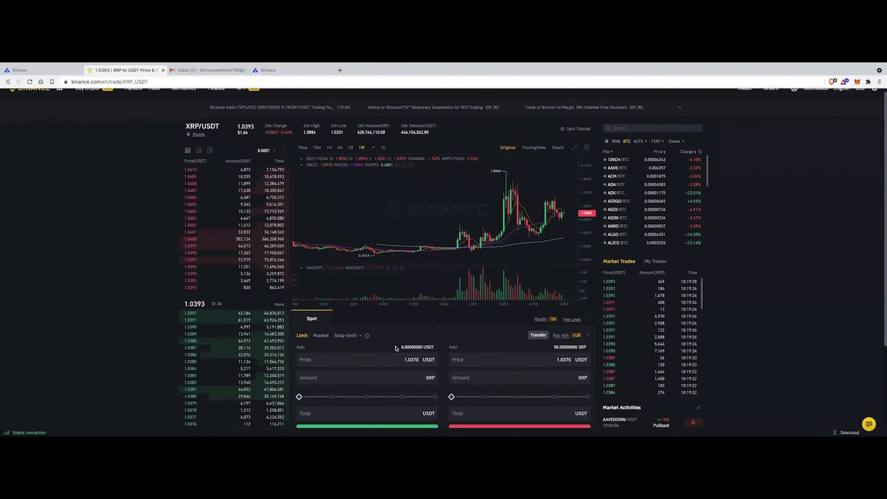
click(319, 270)
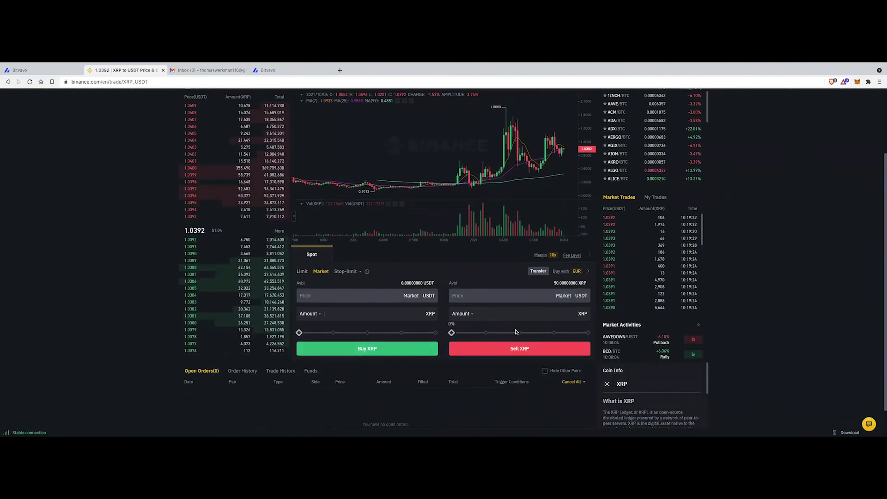
drag(452, 335, 588, 333)
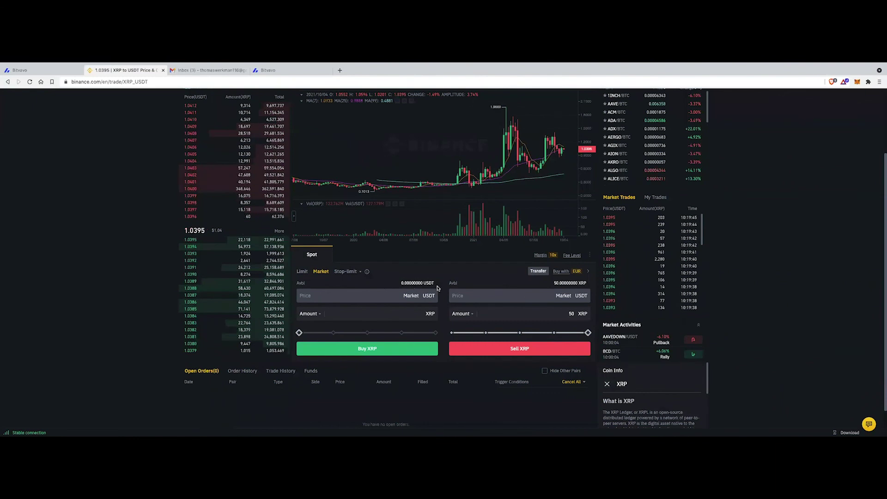
scroll(499, 297, up, 3)
scroll(553, 348, down, 2)
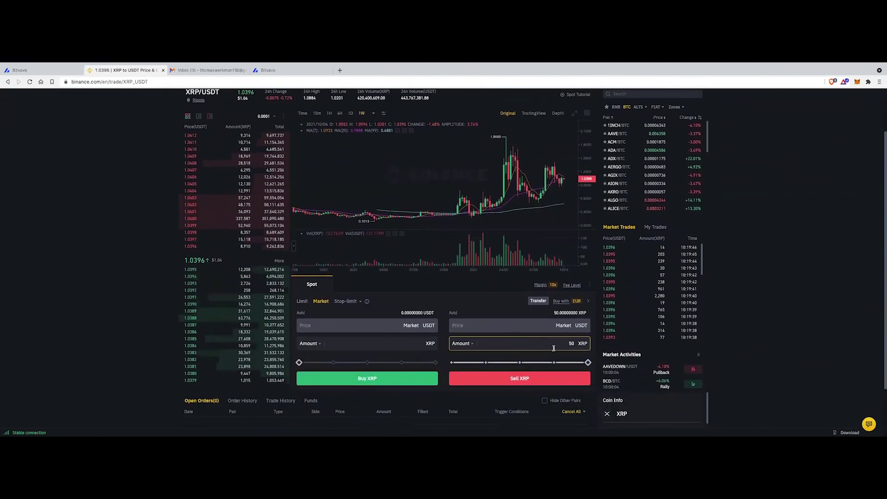
click(526, 379)
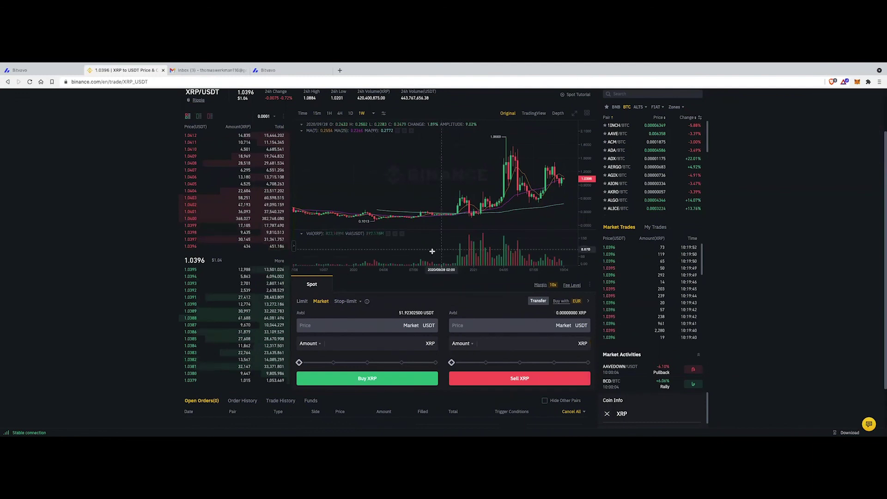
Go to Wallet > Overview to see the balance after the sale
scroll(432, 253, up, 3)
scroll(199, 230, up, 1)
scroll(199, 230, up, 1)
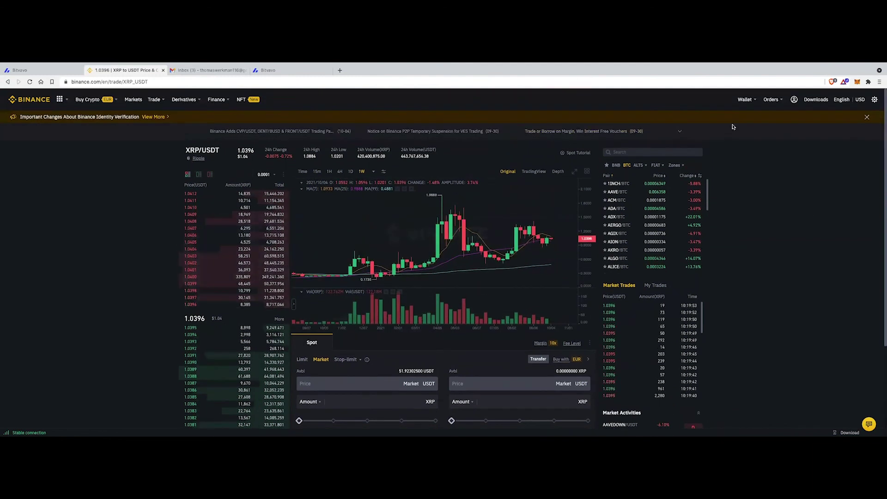
mouse_move(745, 99)
click(762, 119)
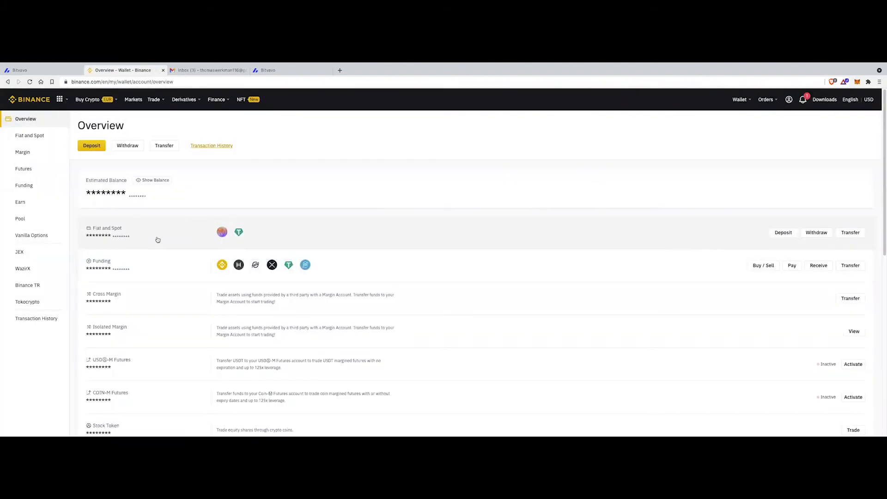
Go to the Fiat and Spot wallet, briefly viewing the USDT deposit page
click(157, 239)
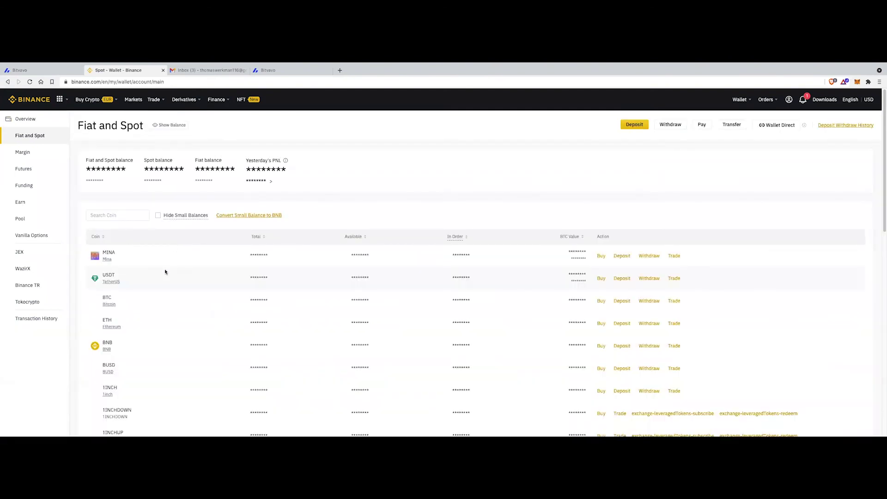
click(622, 278)
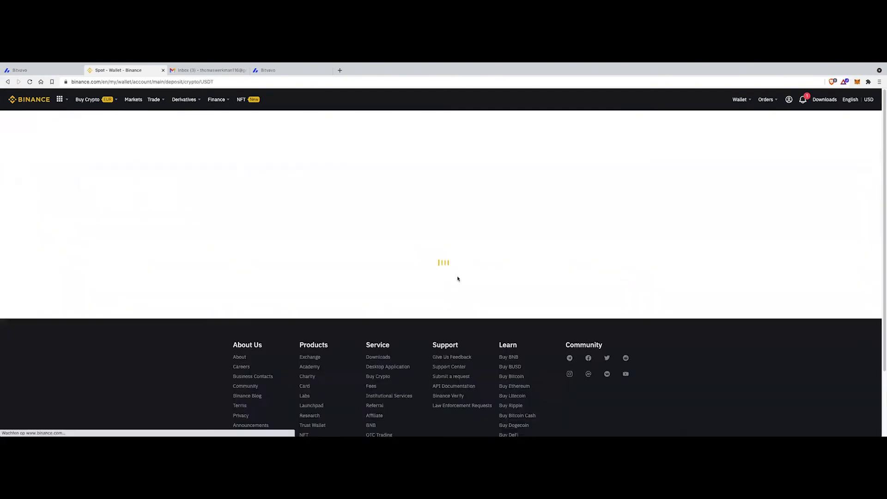
scroll(226, 252, down, 1)
scroll(223, 235, up, 1)
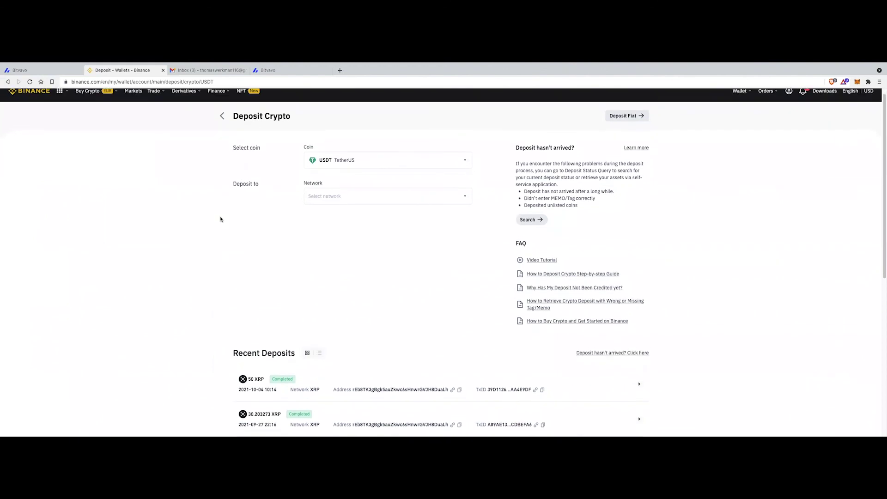
click(220, 125)
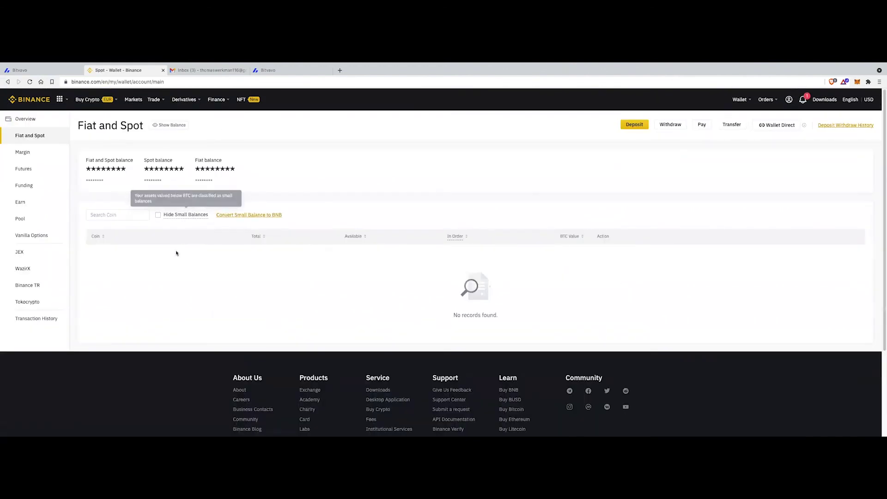
Unmask the wallet balances and highlight the 51.92302500 USDT total
click(178, 125)
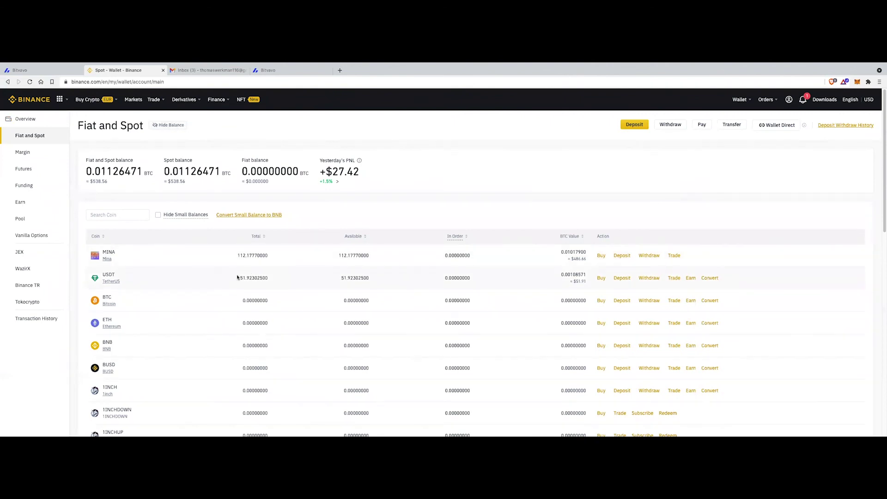
drag(240, 277, 276, 281)
click(282, 285)
drag(242, 278, 287, 277)
Bring up the SOL/USDT pair on the Classic trading page
mouse_move(156, 102)
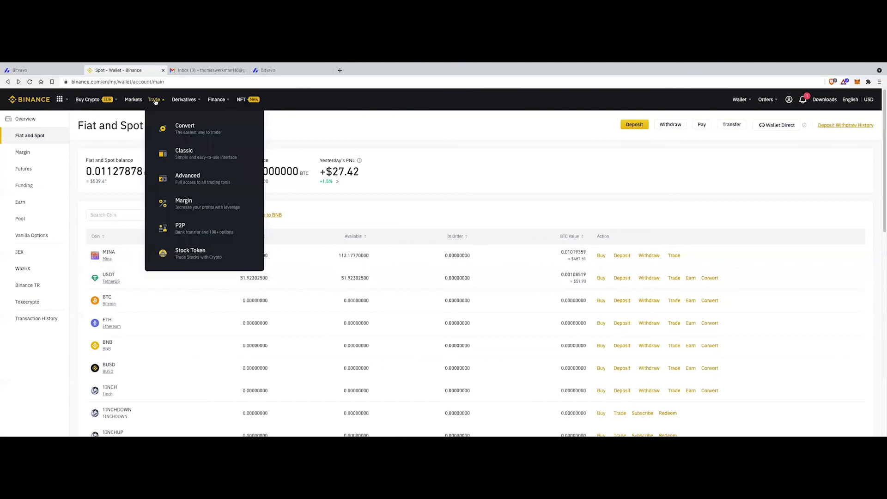
click(194, 147)
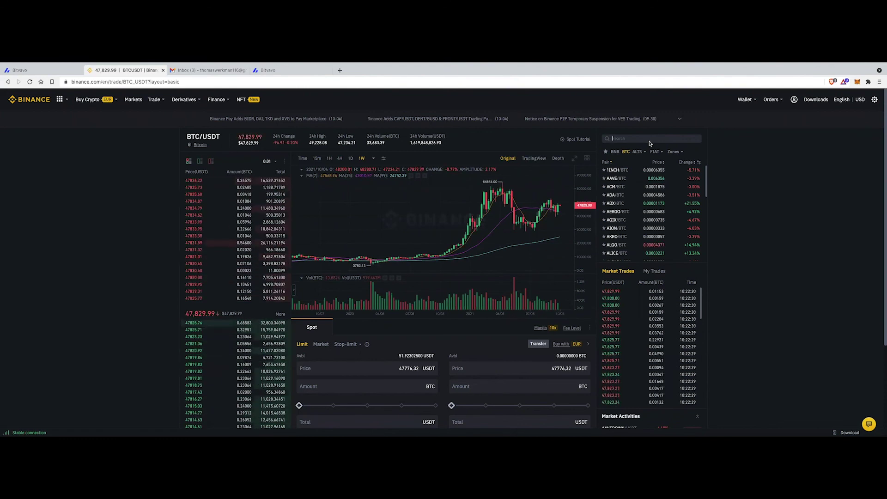
text(SOL)
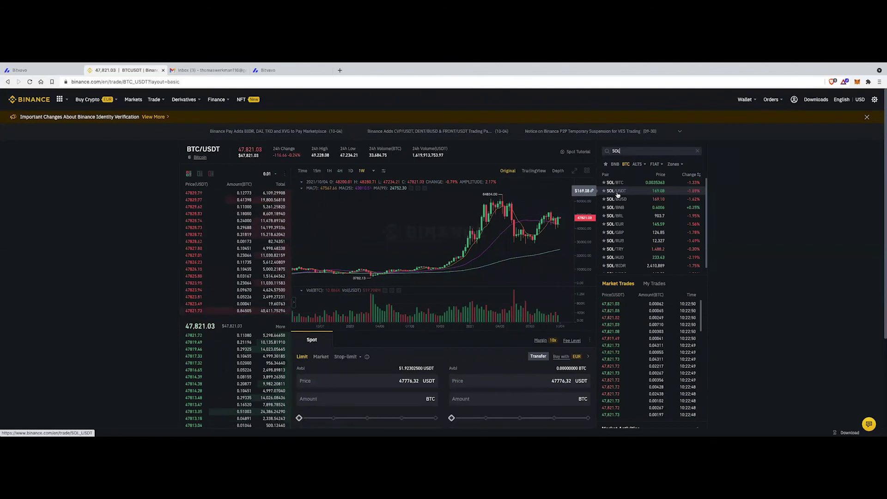
click(617, 191)
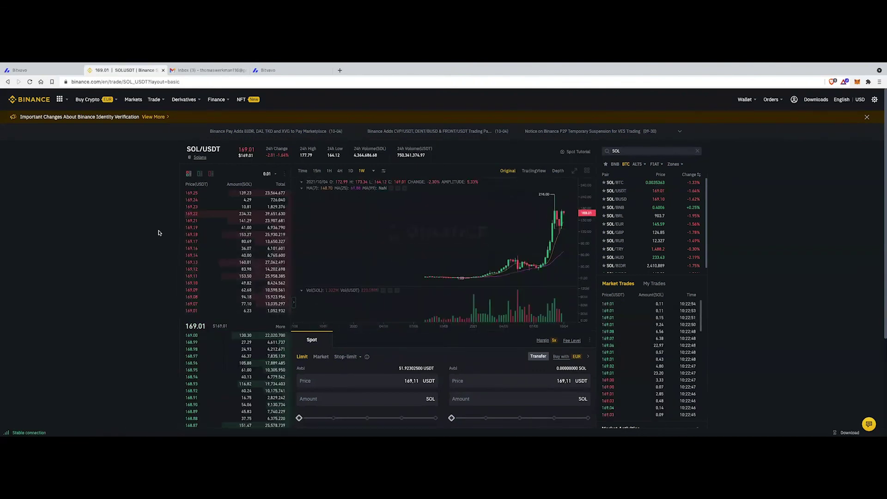
Market-buy 0.30 SOL using 100% of the available USDT
scroll(143, 227, down, 2)
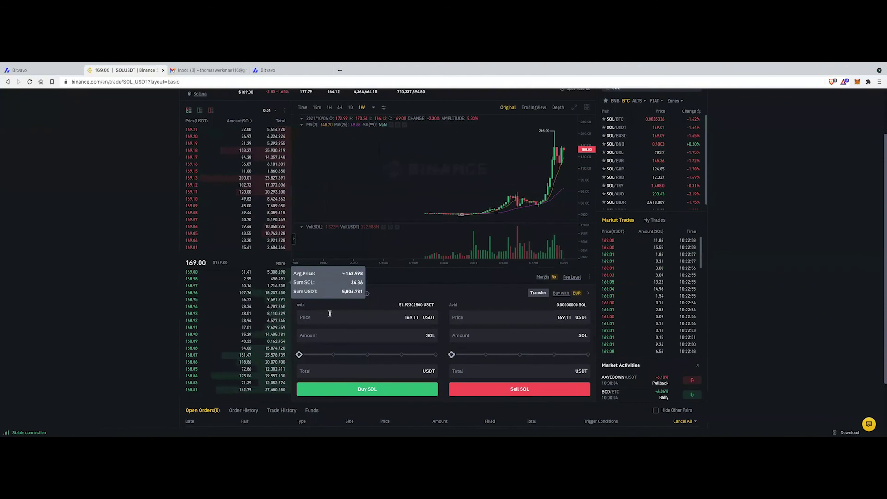
click(322, 293)
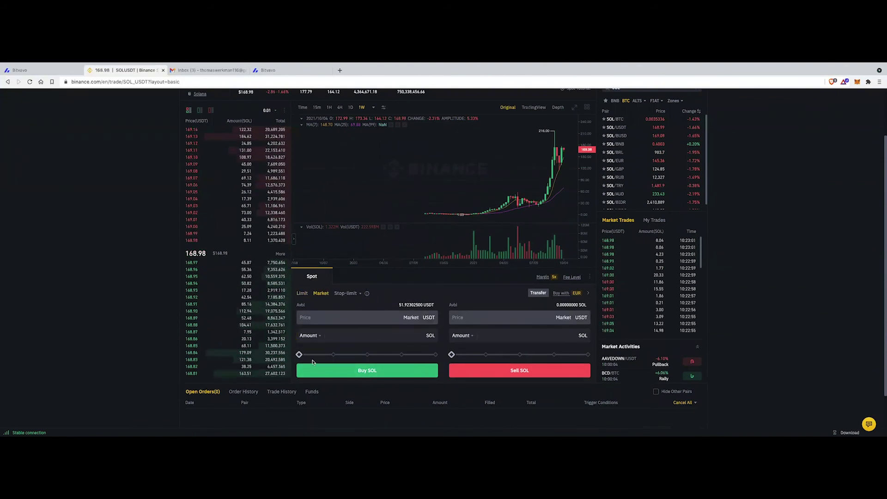
click(436, 354)
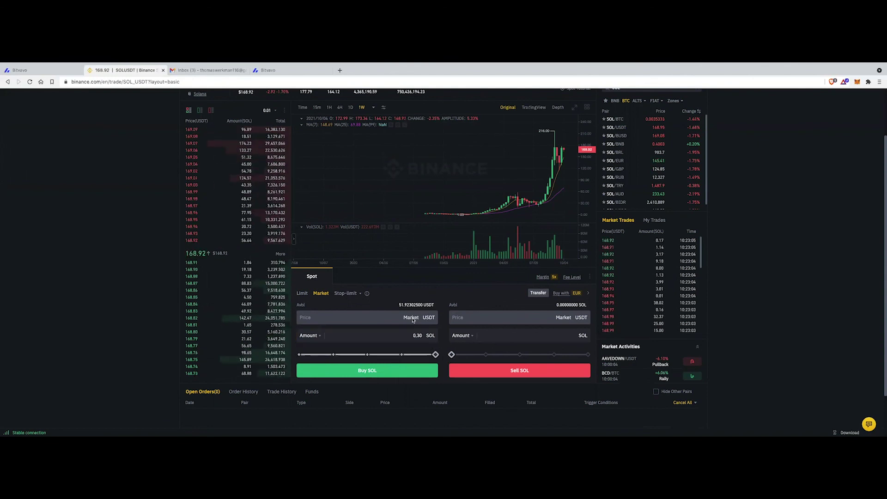
click(429, 336)
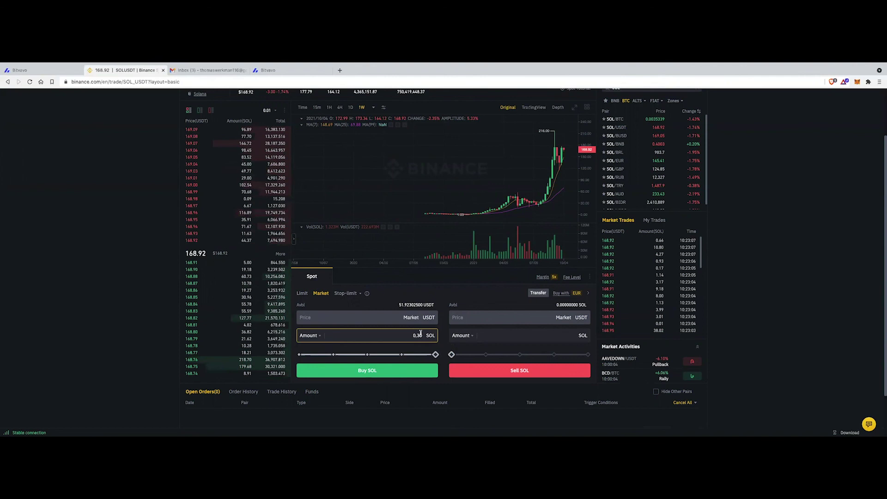
click(372, 371)
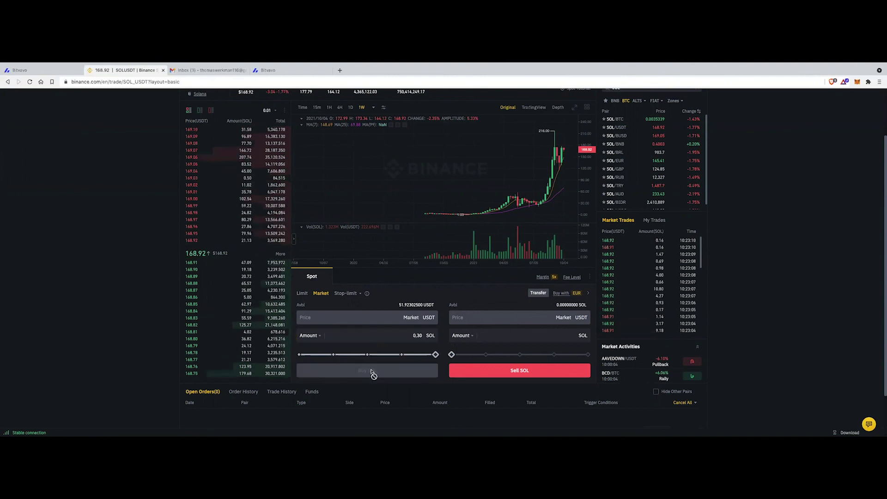
scroll(802, 168, up, 2)
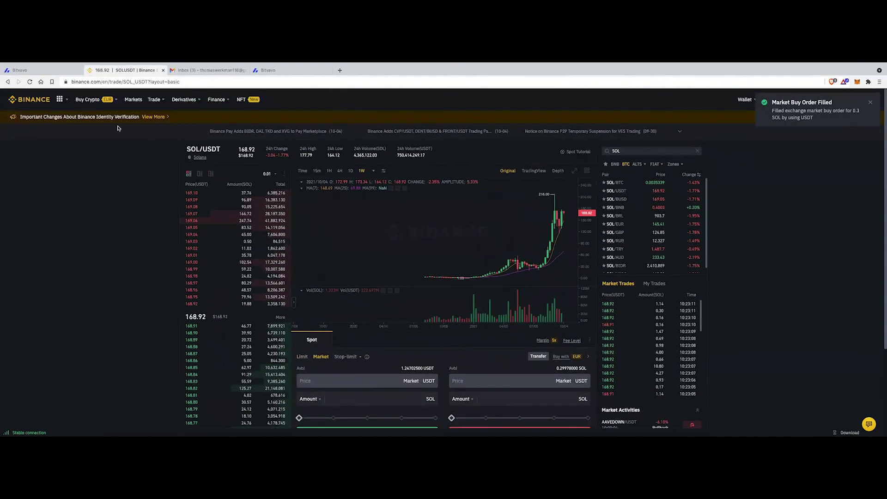
mouse_move(744, 99)
click(747, 122)
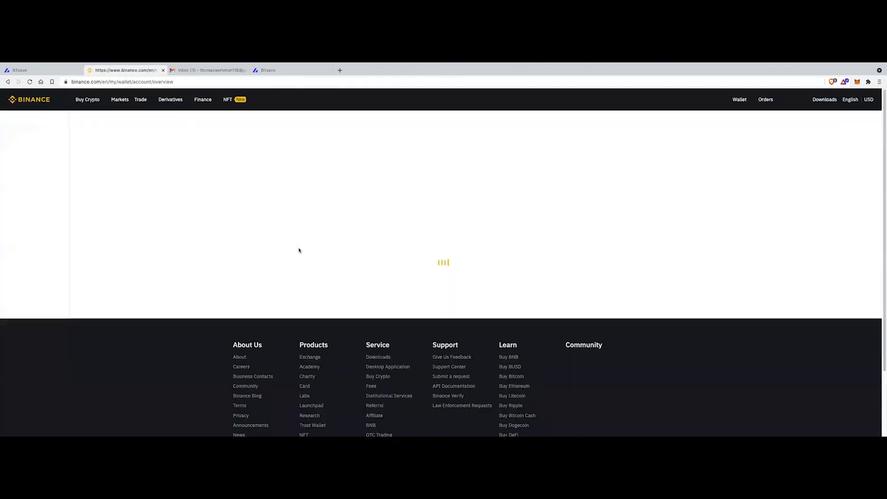
Check the 0.29970000 SOL and 1.24702500 USDT totals in the Fiat and Spot wallet
scroll(328, 260, down, 1)
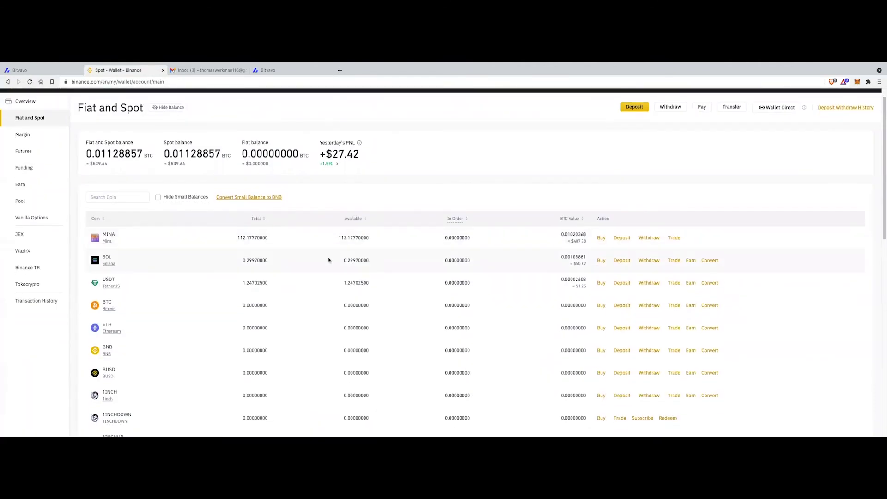
drag(235, 261, 289, 259)
click(264, 267)
drag(237, 284, 568, 251)
click(288, 281)
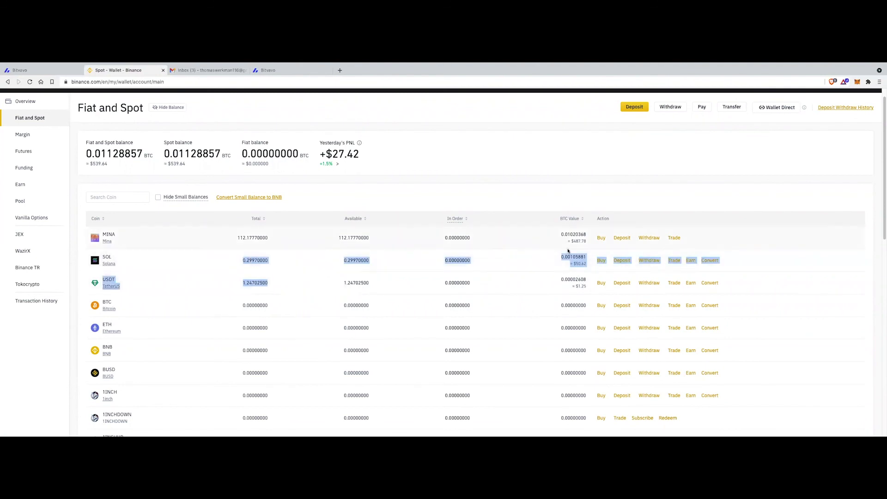
click(276, 266)
drag(296, 262, 219, 258)
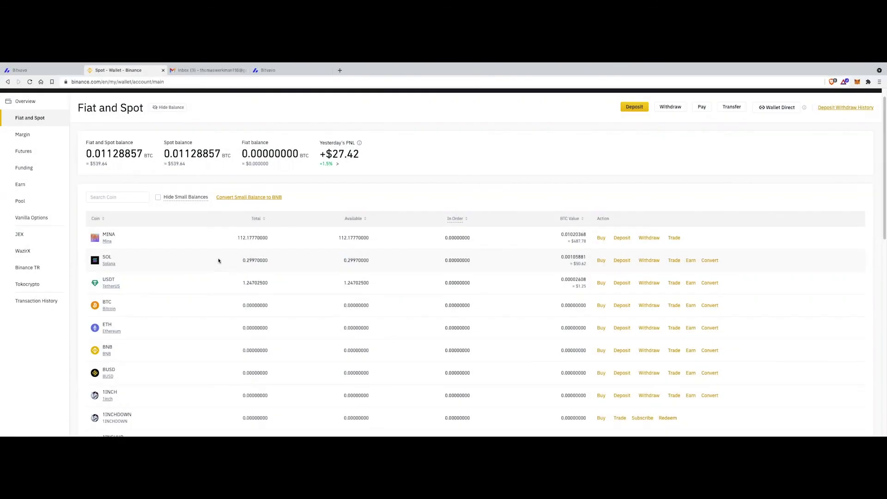
drag(228, 263, 290, 268)
click(288, 265)
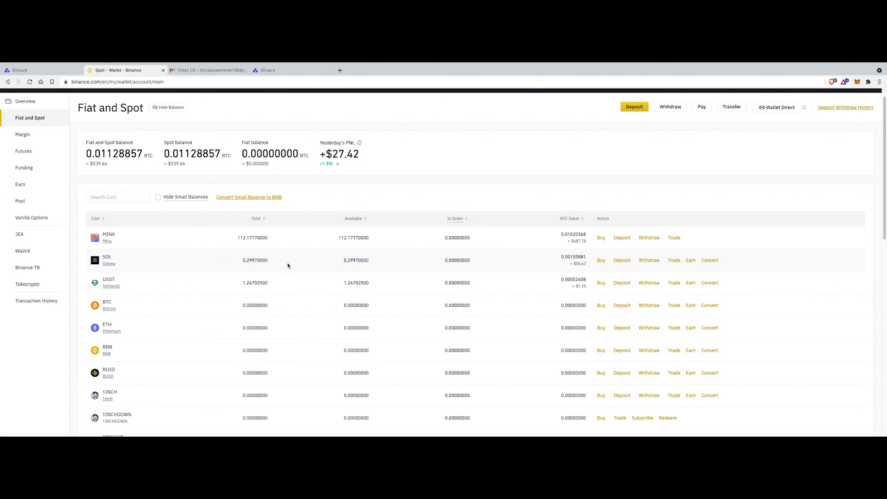